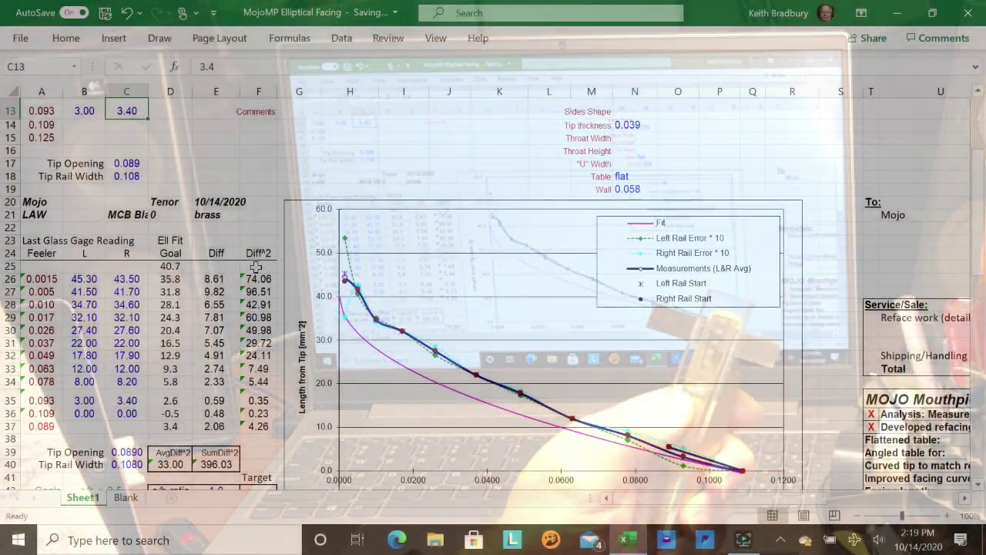
Set the starting glass gage readings for the 0.010 feeler to 36.7 left and 36.6 right
scroll(255, 266, "up", 4)
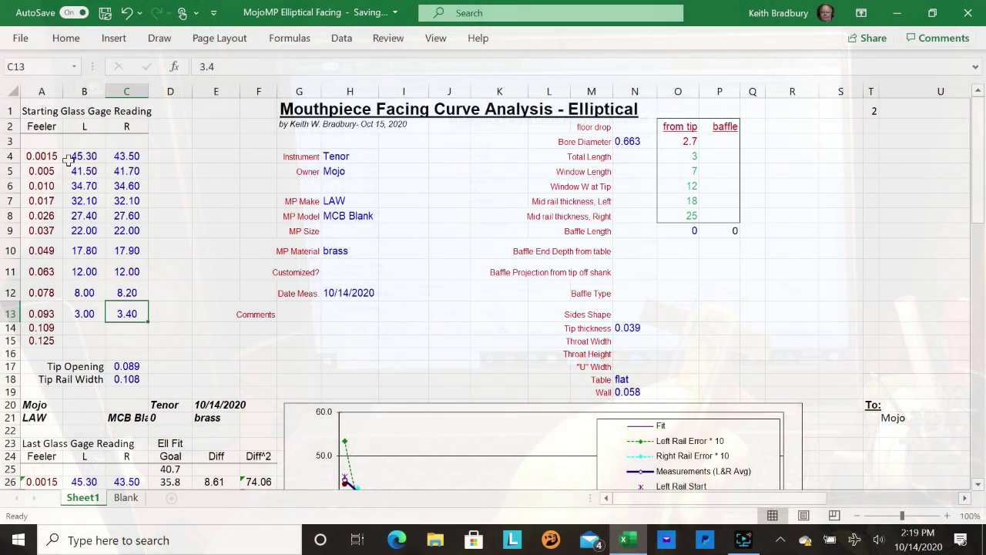
left_click(79, 185)
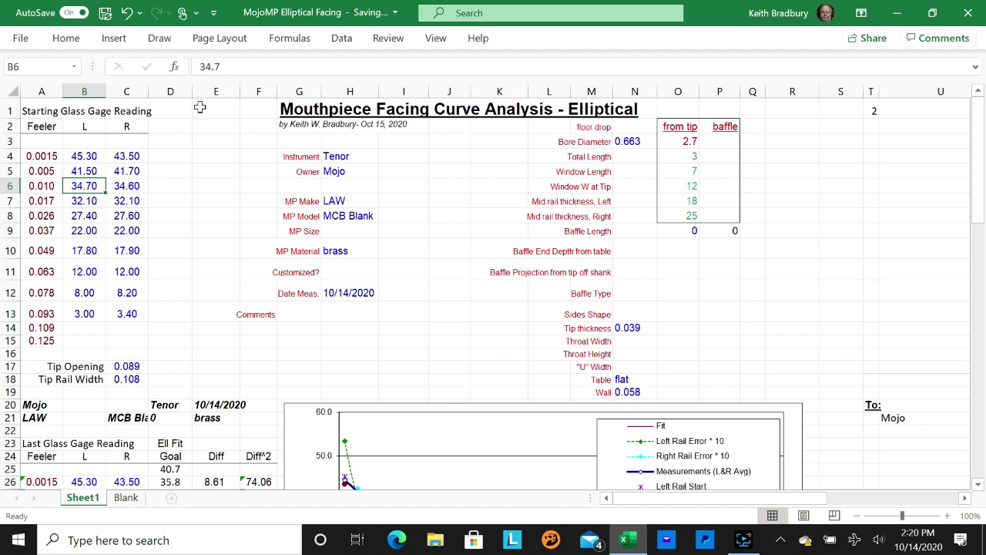
type("3")
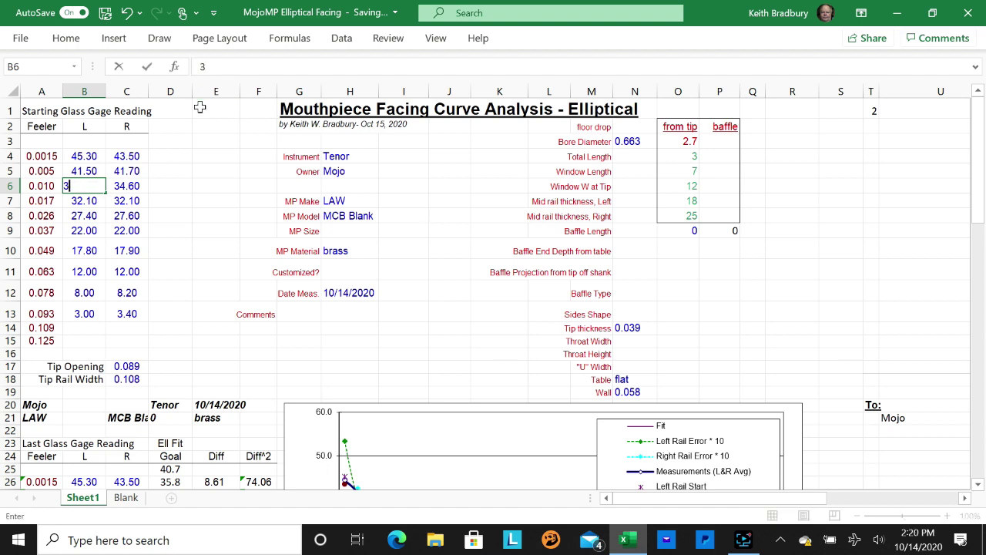
key("Return")
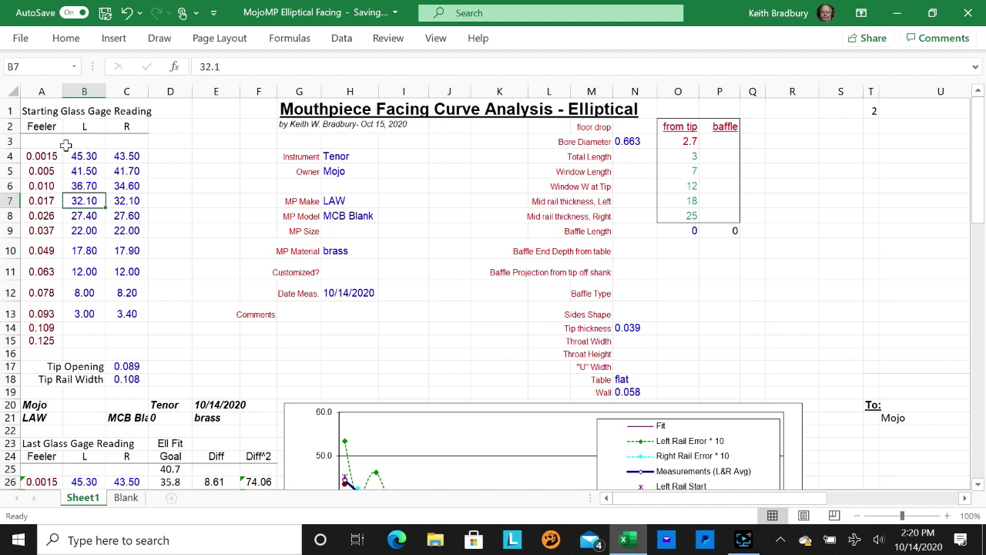
left_click(129, 184)
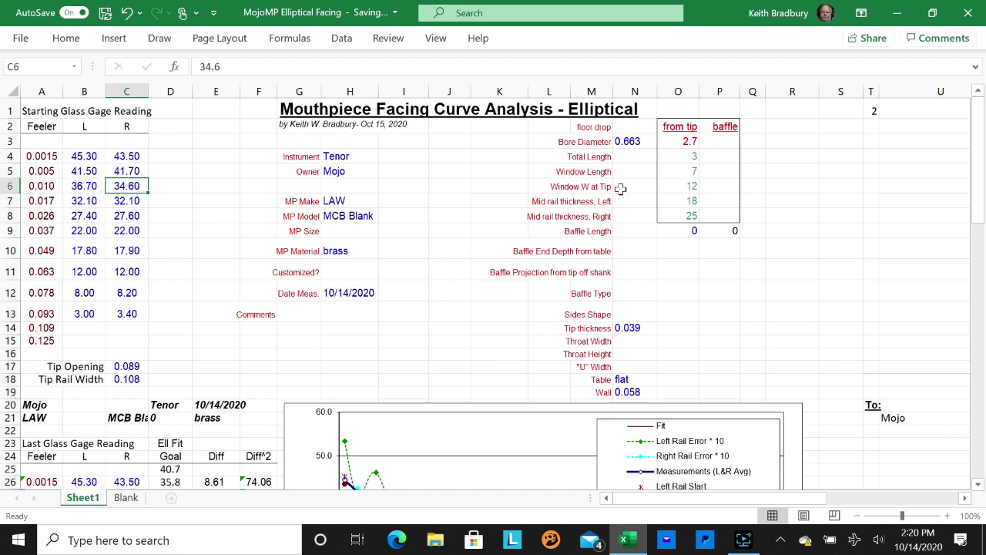
type("36.6")
key("Return")
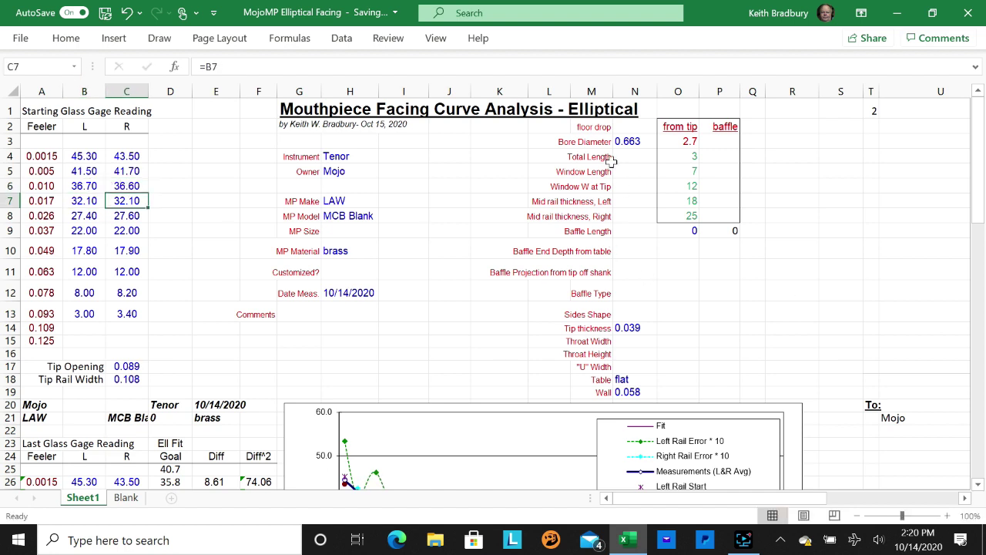
Clear the left, right, goal, Diff and Diff^2 cells of the 0.109 feeler row in the last glass gage readings
scroll(655, 211, "down", 5)
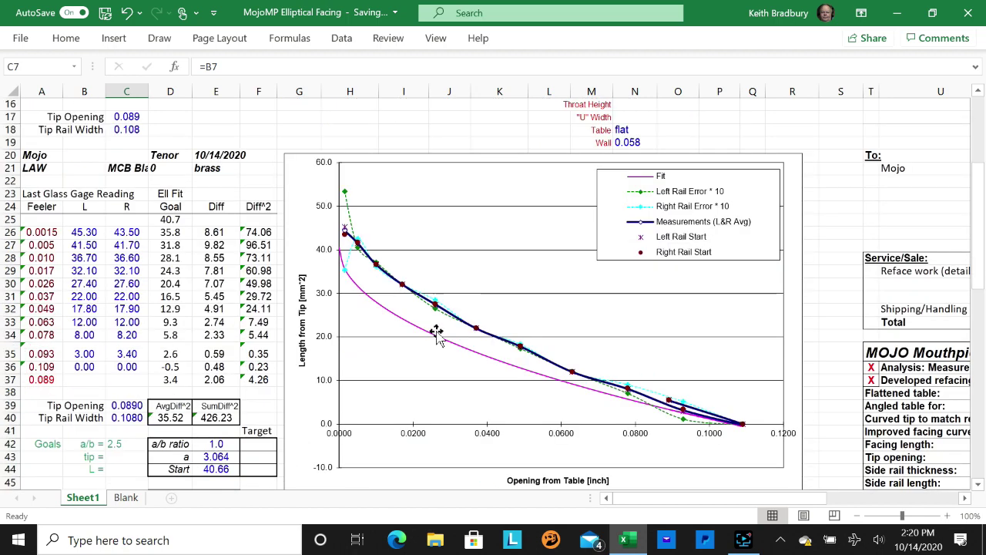
scroll(137, 274, "down", 2)
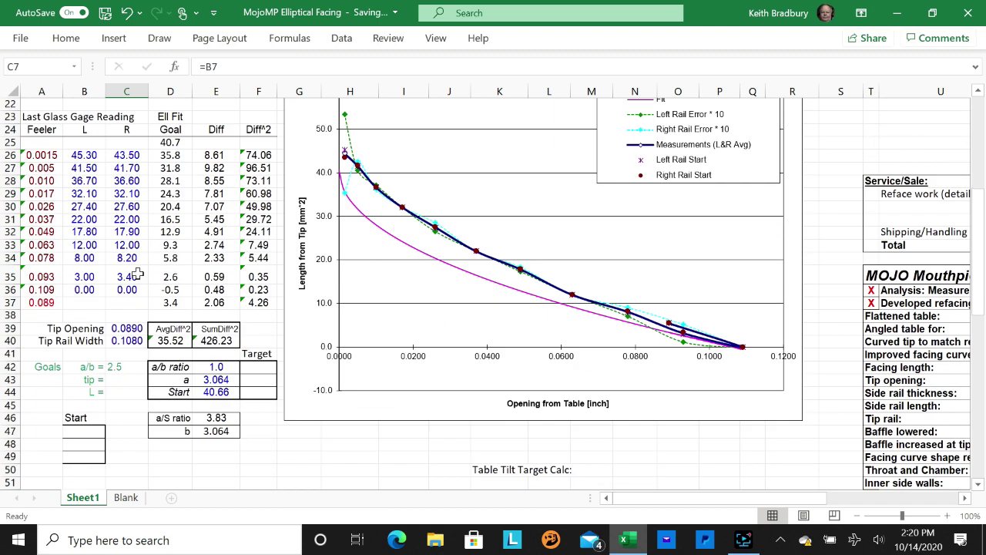
left_click_drag(75, 290, 114, 292)
left_click(89, 309)
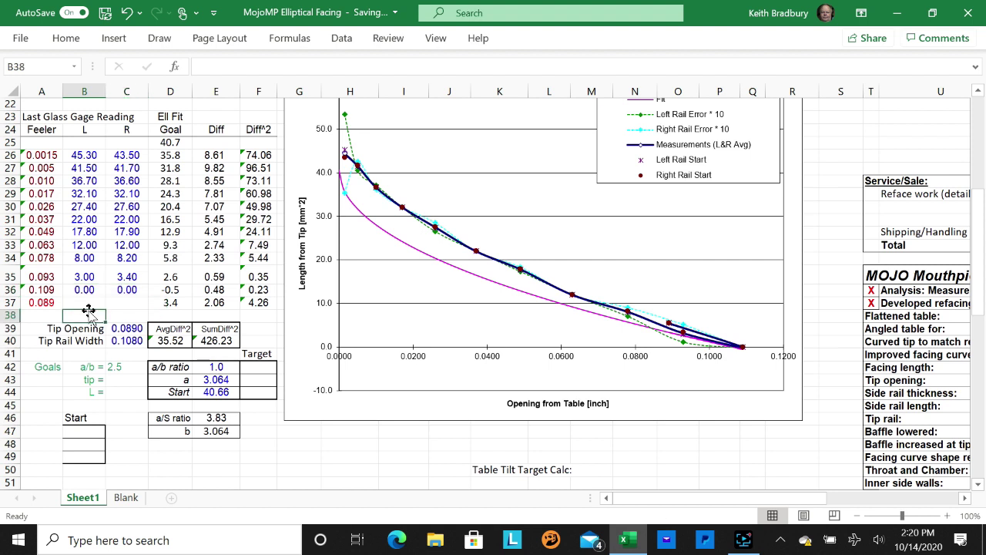
left_click(74, 290)
left_click_drag(96, 289, 245, 286)
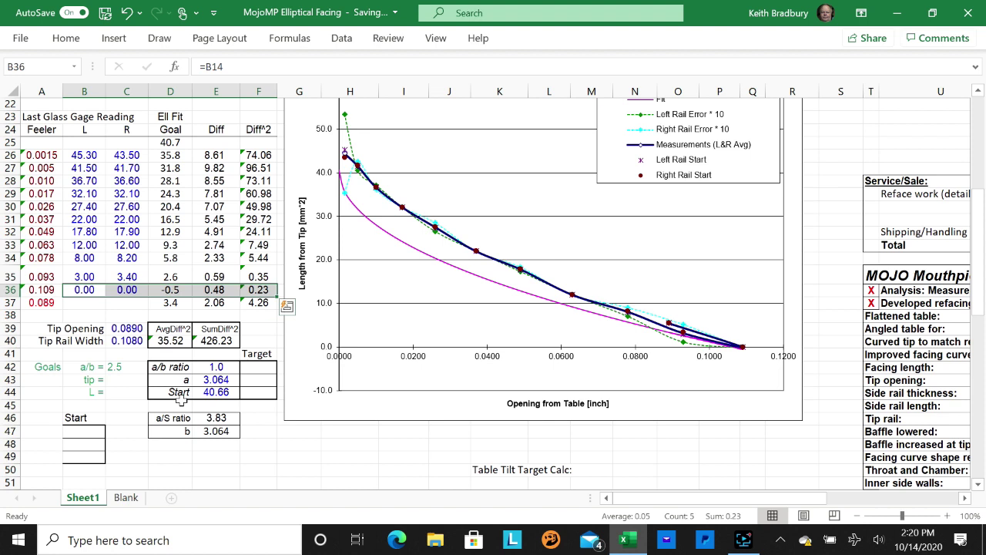
key("Delete")
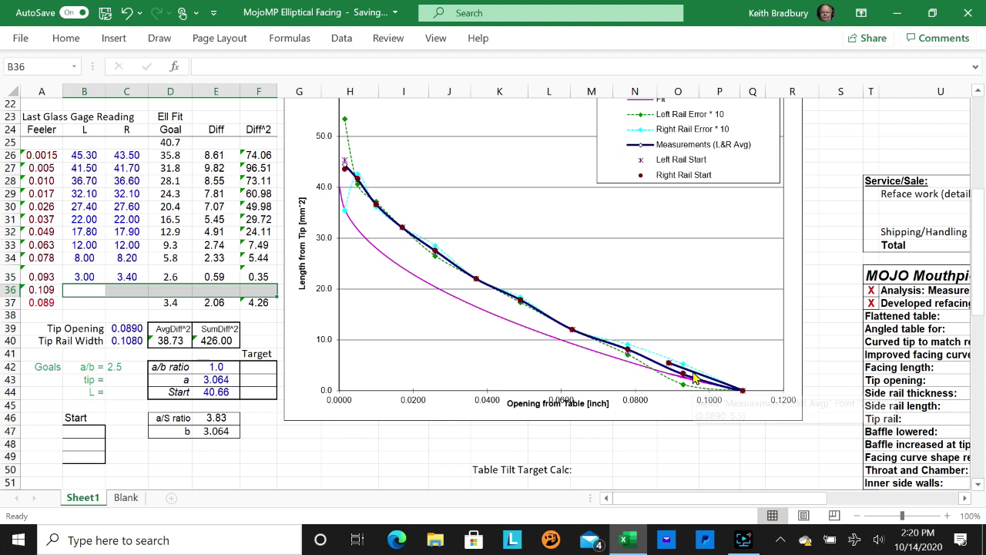
Examine which cells of the plot data scratch area feed the facing curve chart
mouse_move(670, 369)
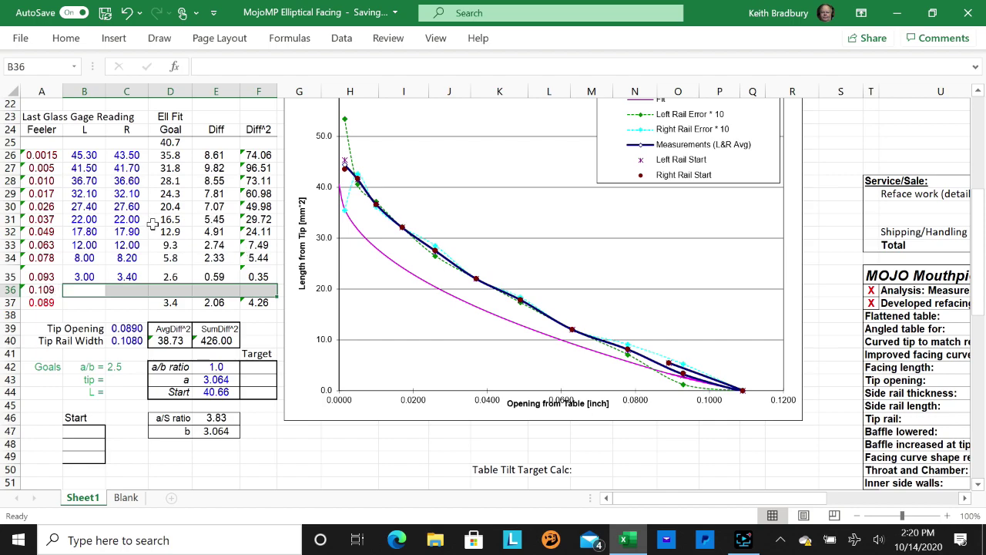
scroll(152, 224, "down", 6)
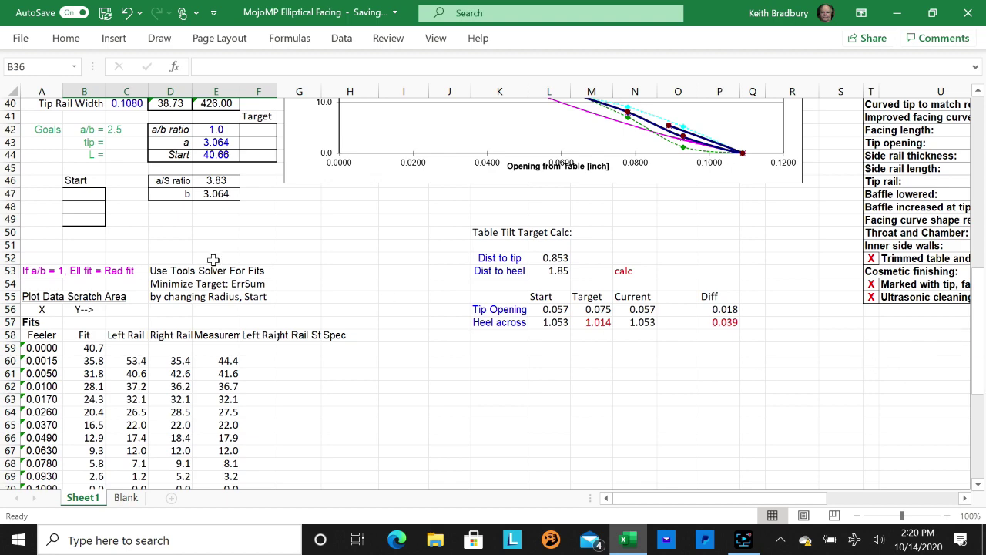
scroll(214, 259, "down", 2)
scroll(513, 313, "down", 2)
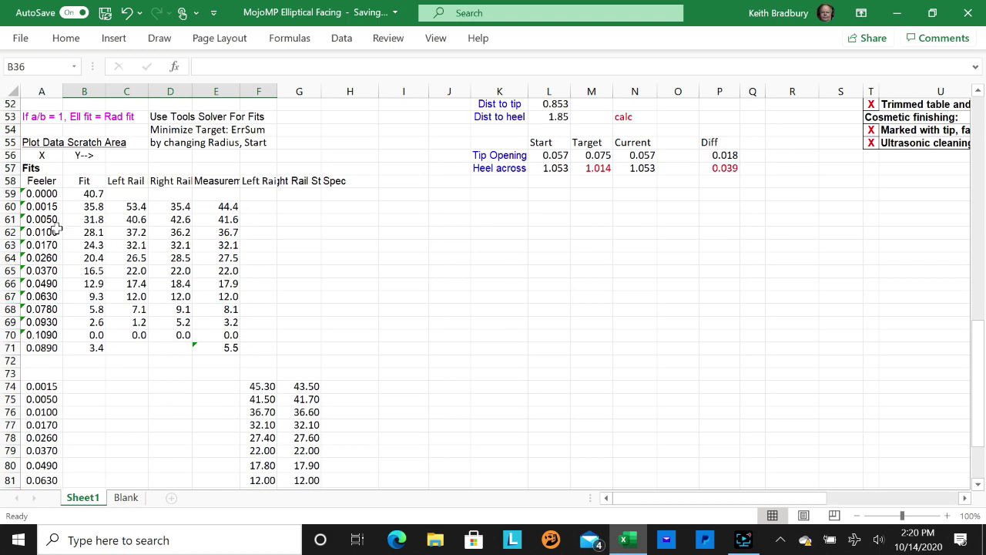
scroll(416, 345, "up", 7)
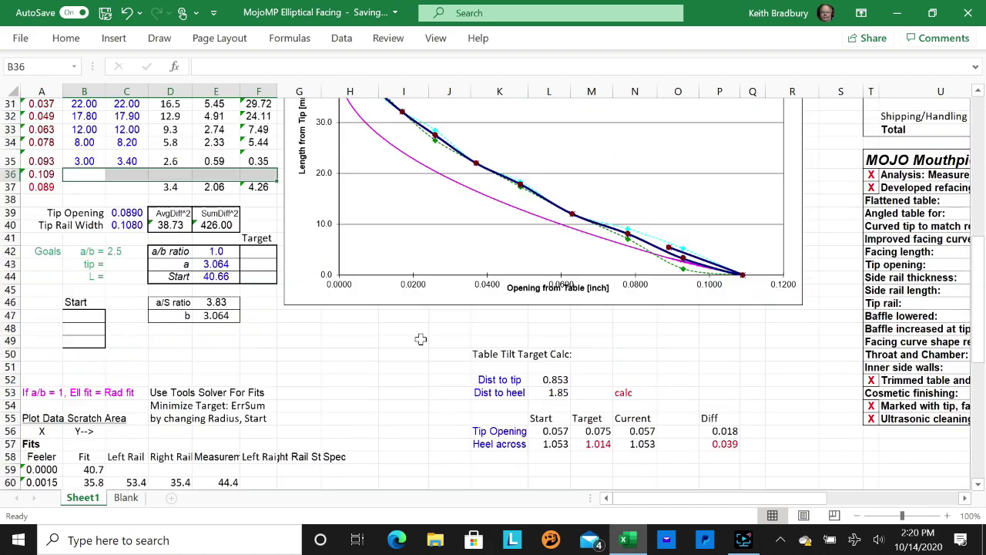
left_click(303, 248)
scroll(419, 392, "down", 10)
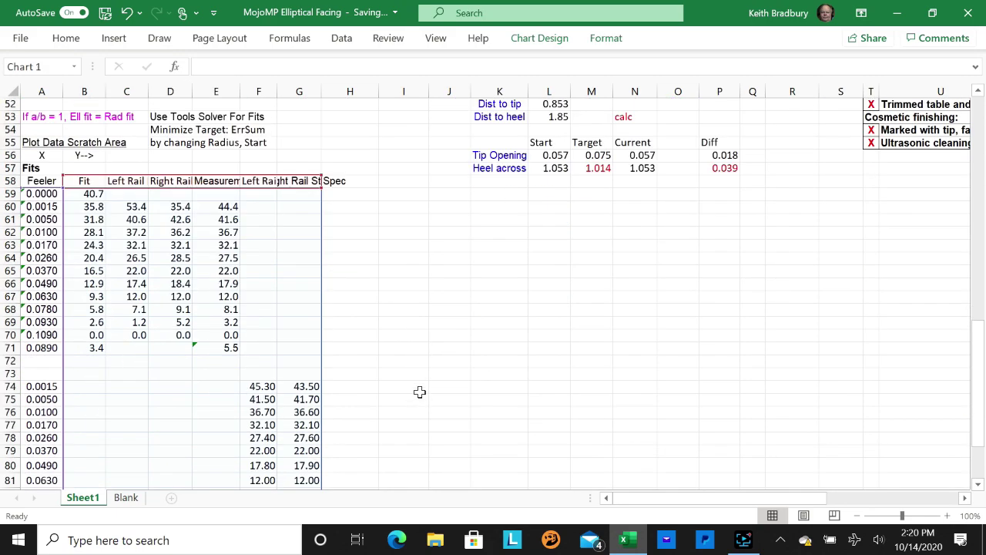
scroll(419, 392, "up", 8)
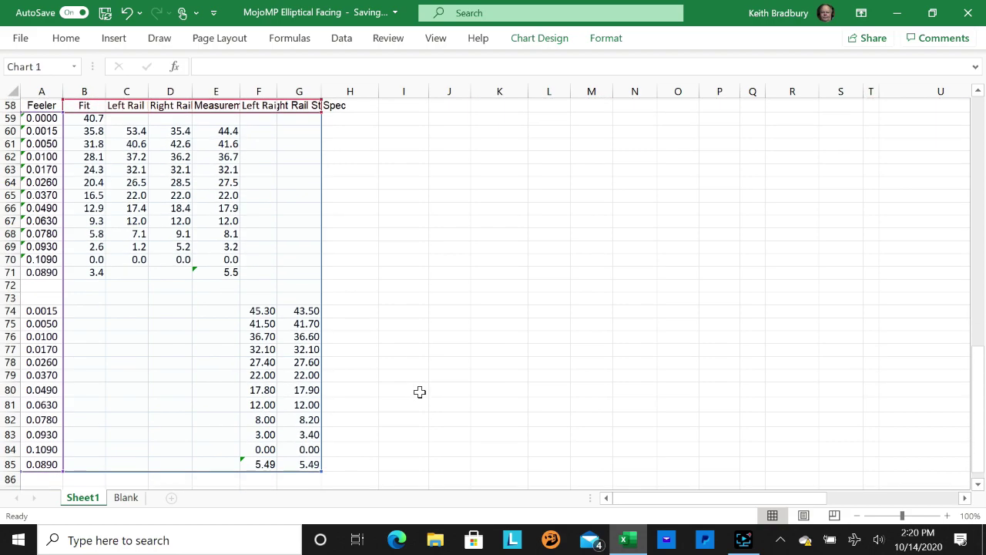
key("Escape")
Delete the 0.1090 feeler row from the fit and measurement block of the plot data scratch area
scroll(416, 393, "down", 6)
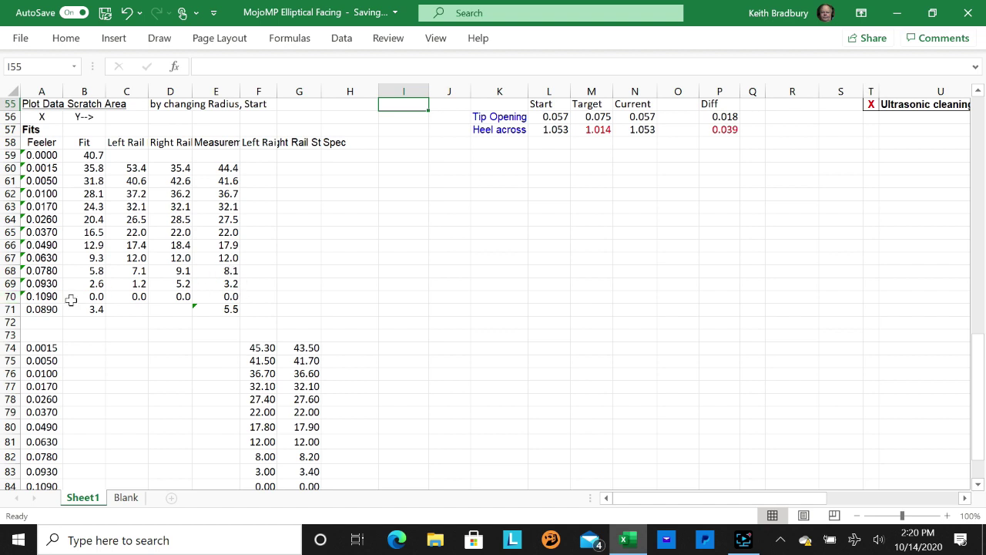
left_click(11, 296)
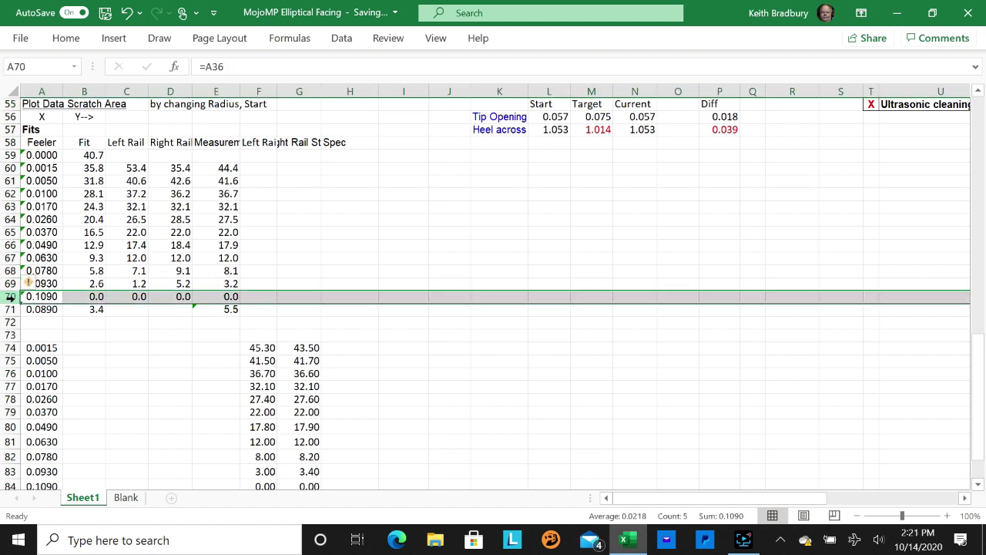
right_click(11, 298)
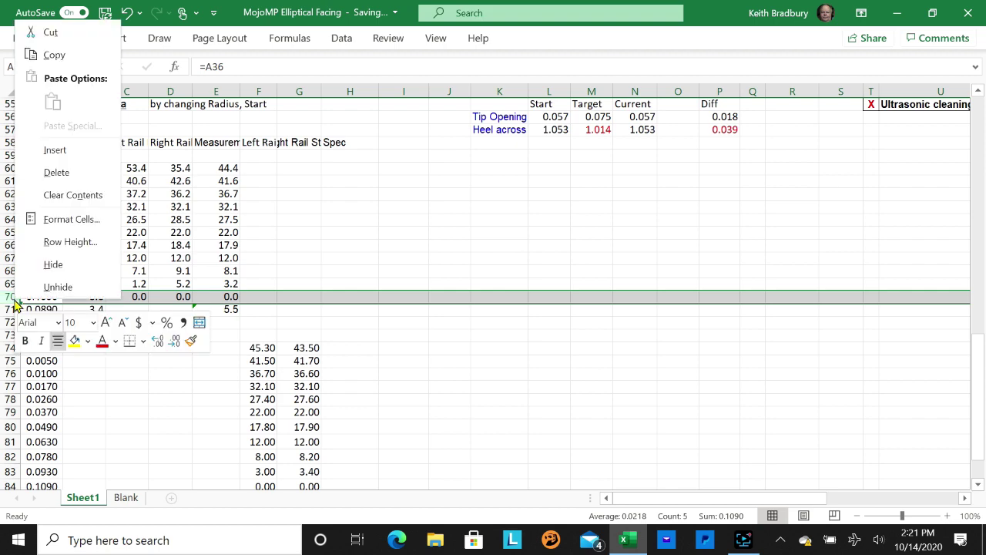
left_click(77, 174)
left_click(87, 339)
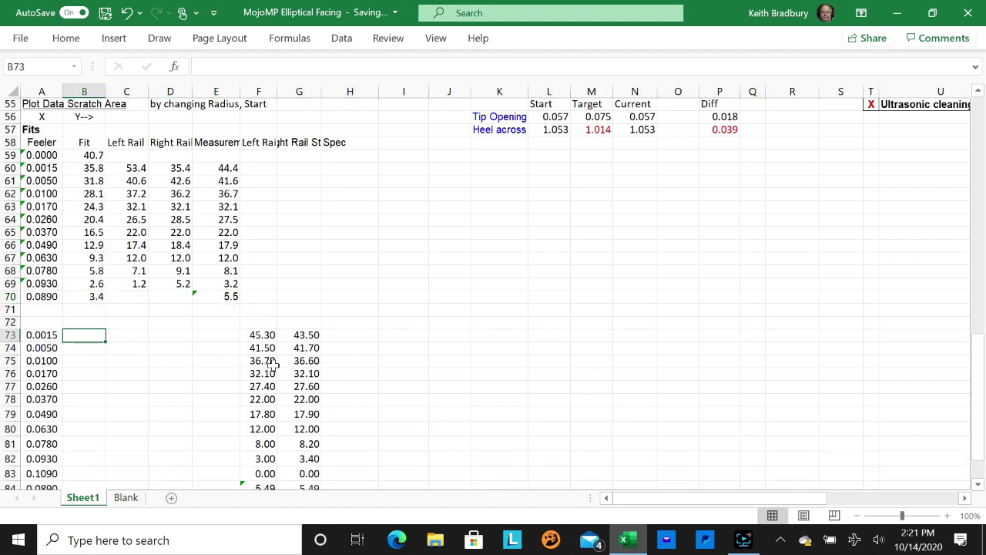
Delete the 0.1090 feeler row from the left and right rail start block of the plot data
scroll(272, 365, "down", 3)
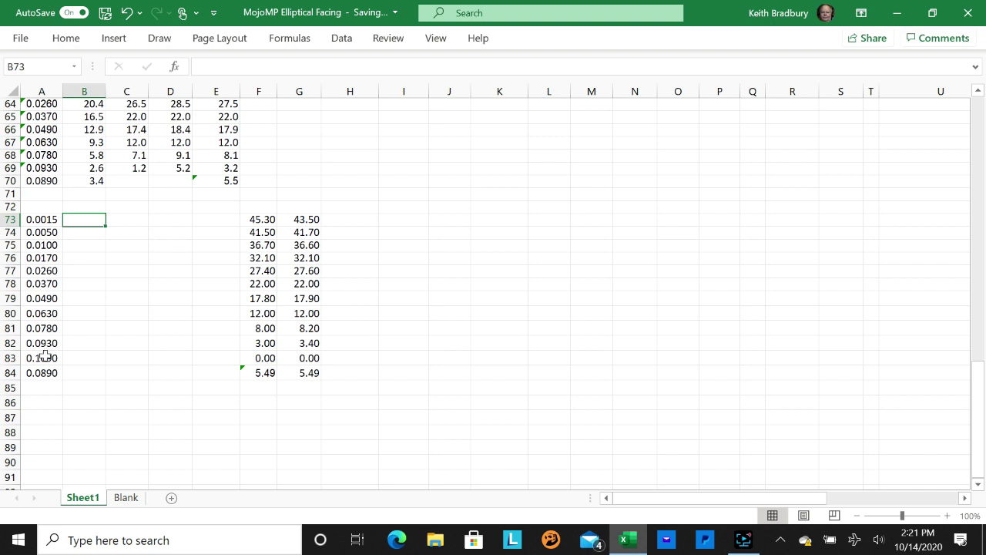
left_click(8, 357)
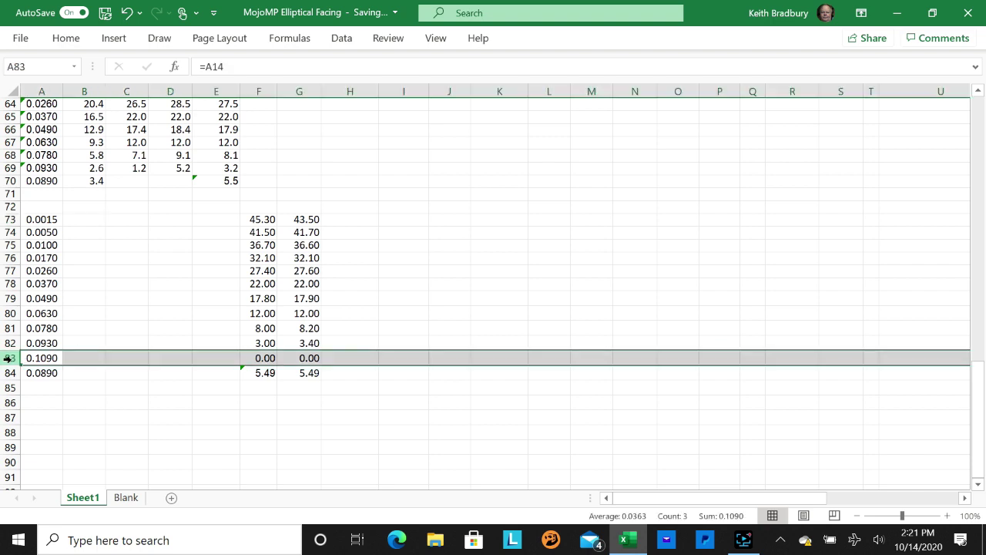
right_click(8, 358)
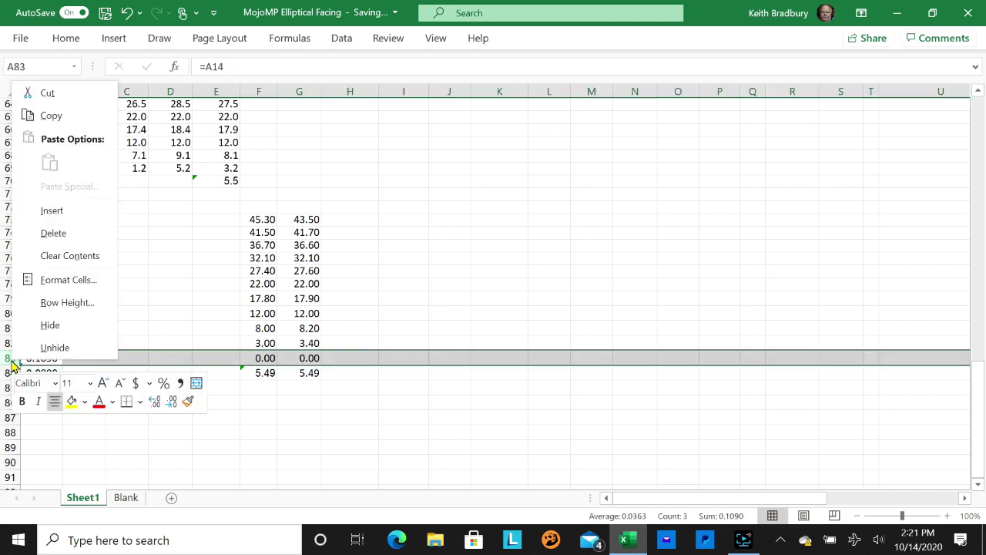
left_click(53, 233)
left_click(148, 397)
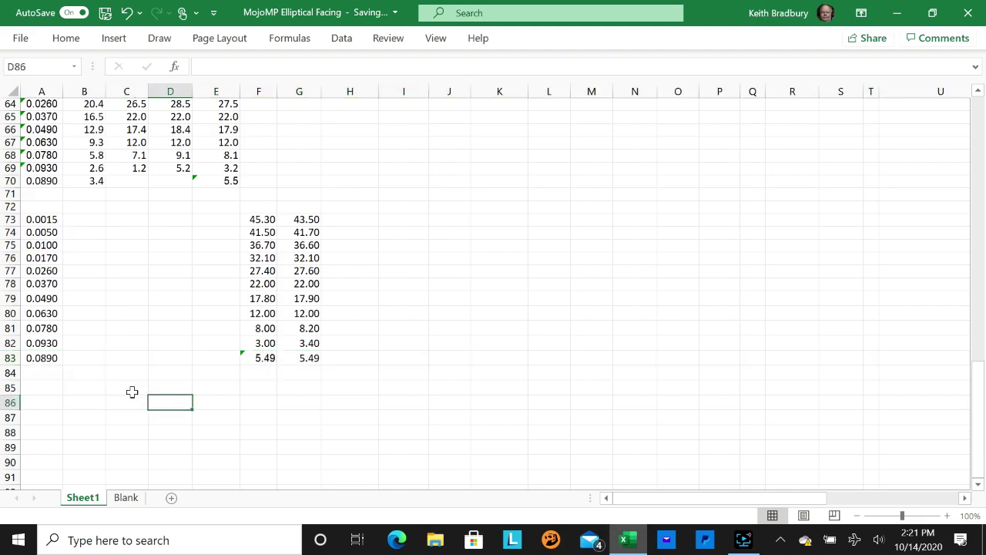
scroll(231, 368, "up", 11)
scroll(233, 368, "up", 2)
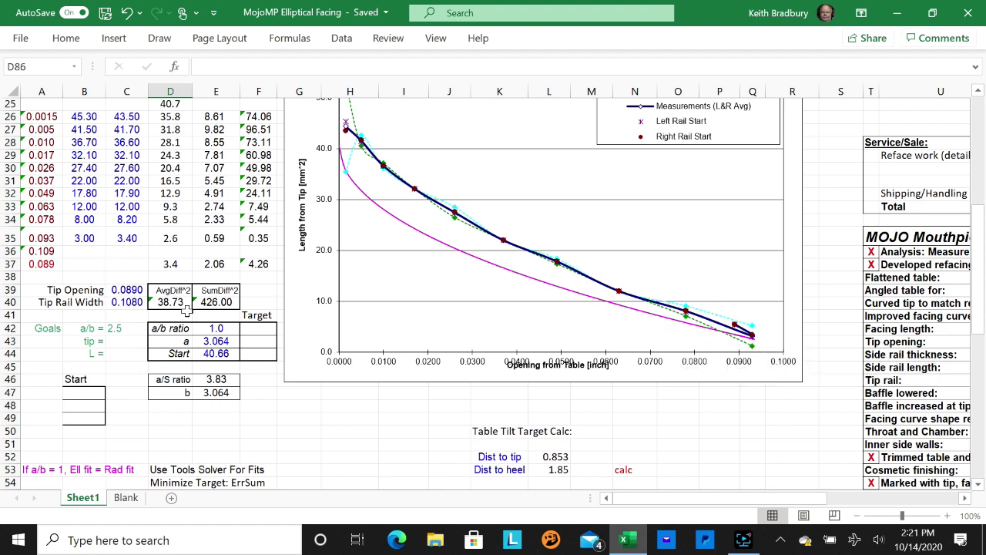
Set the right starting glass gage reading for the 0.0015 feeler to 45.5
scroll(267, 332, "up", 2)
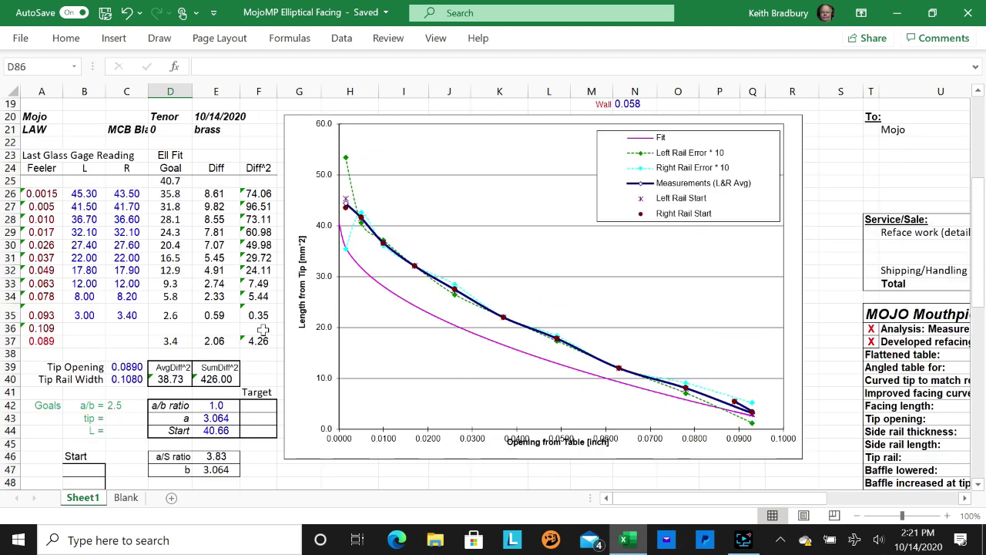
left_click(126, 193)
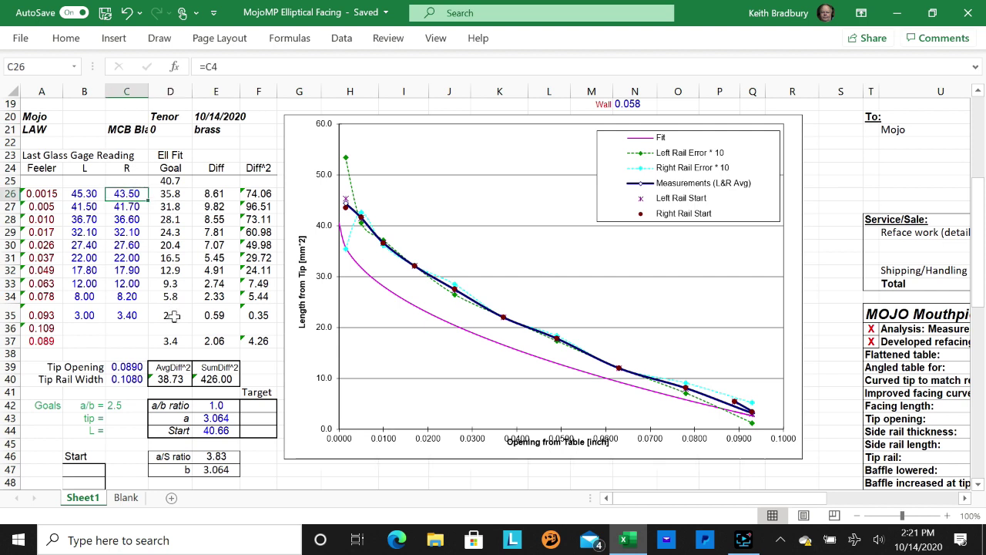
scroll(136, 201, "up", 6)
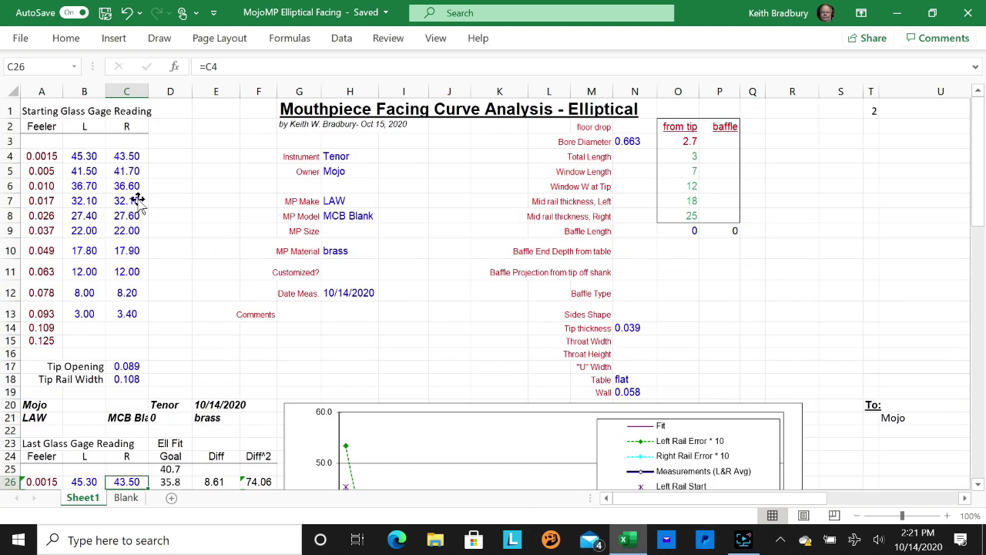
left_click(136, 155)
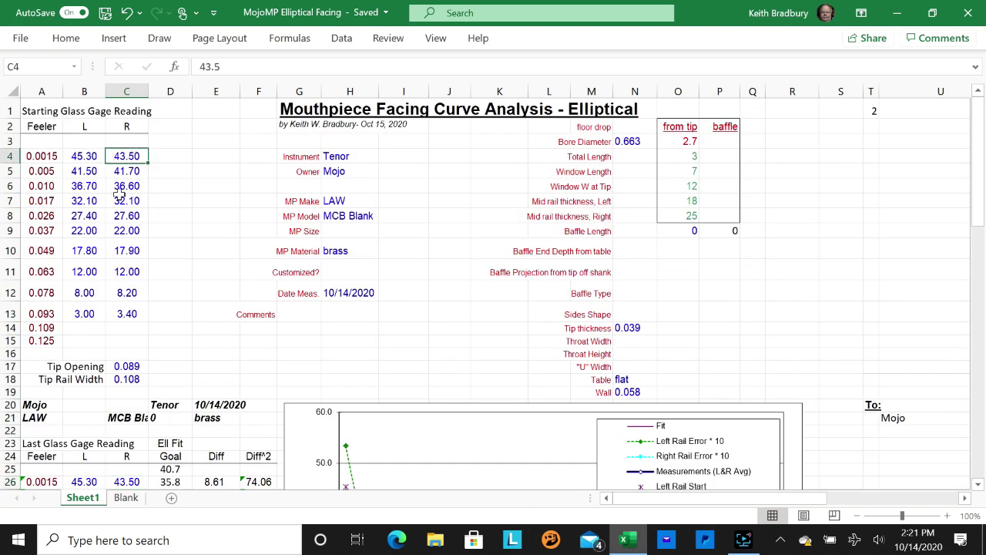
type("45.5")
key("Return")
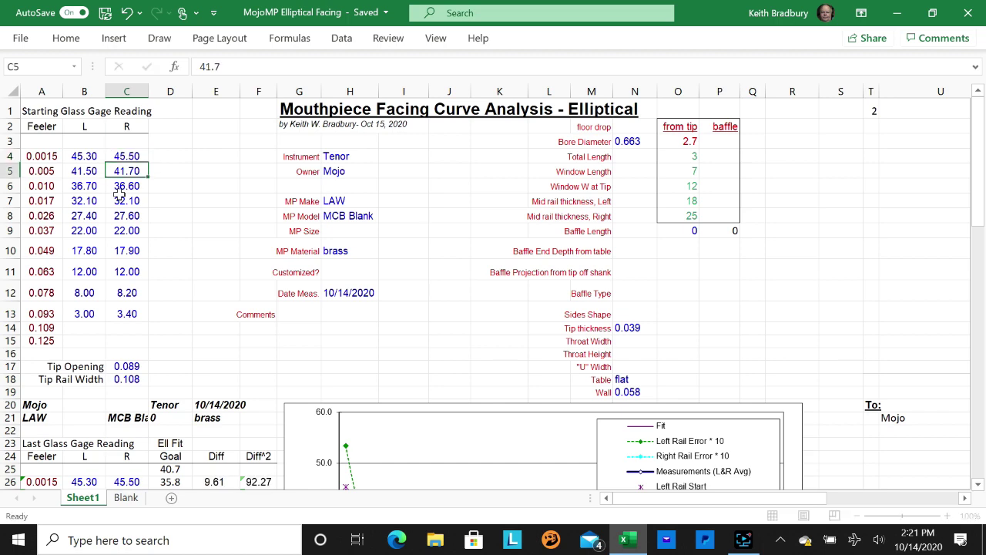
Shift the chart's horizontal axis title slightly down and narrow the chart to about the width of columns G and H
scroll(253, 241, "down", 4)
scroll(254, 240, "down", 2)
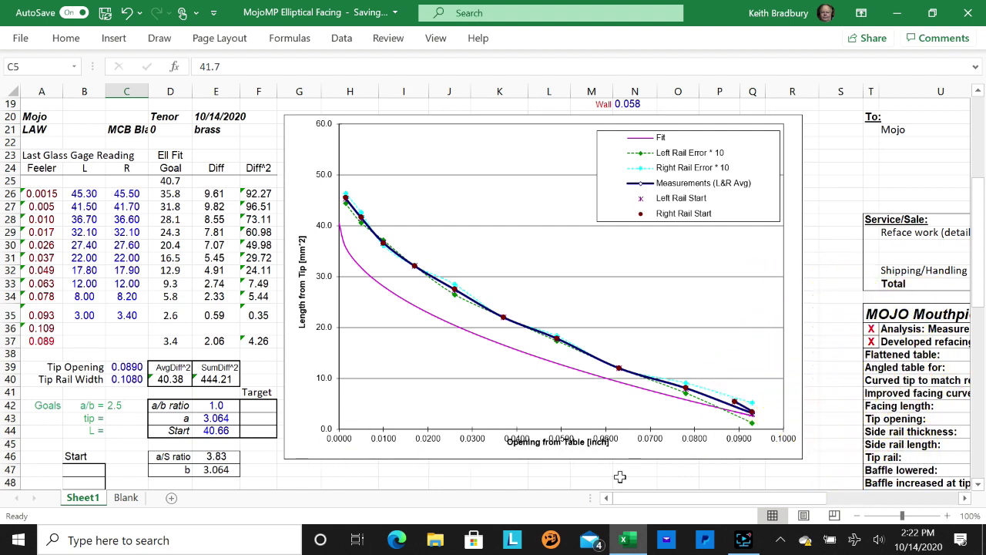
left_click(545, 445)
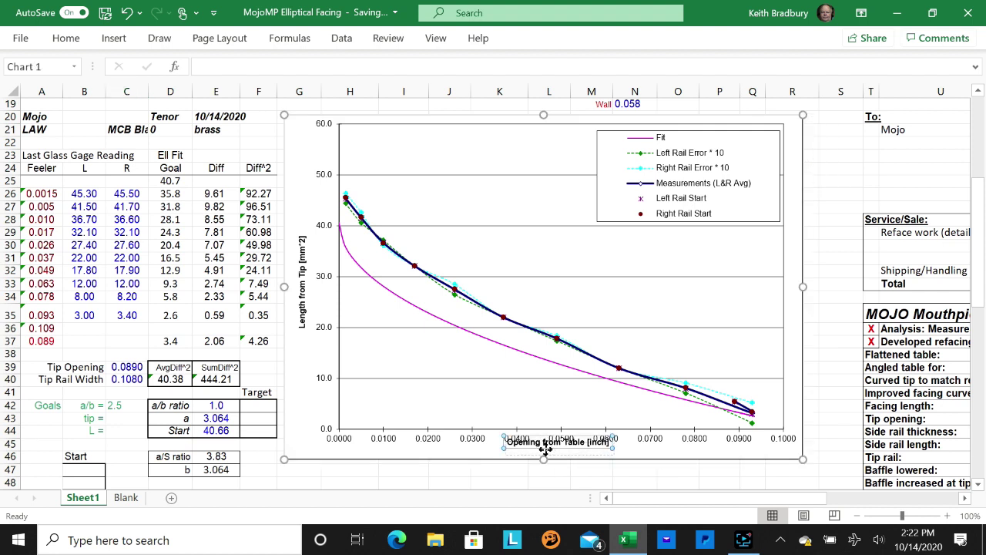
left_click_drag(546, 449, 545, 453)
left_click(307, 363)
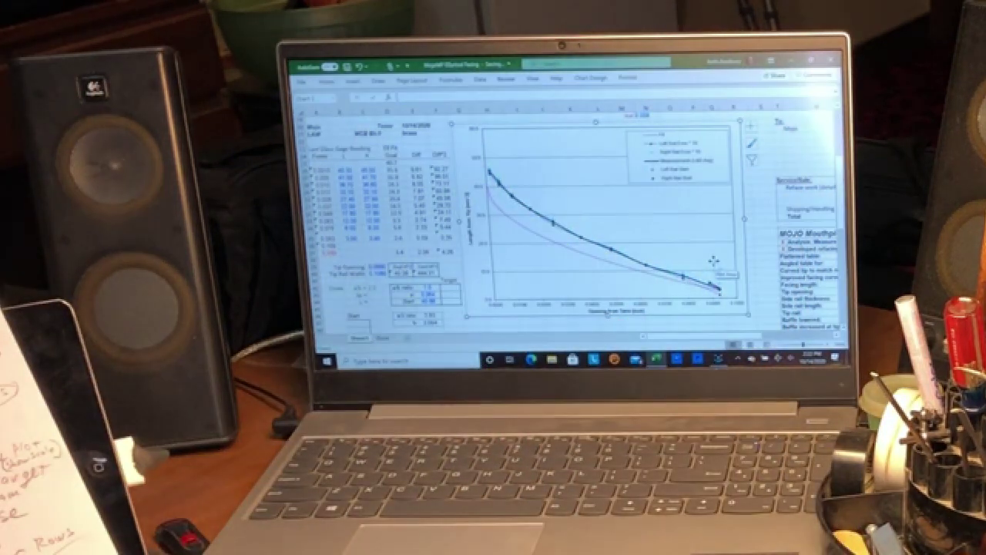
left_click_drag(646, 236, 515, 248)
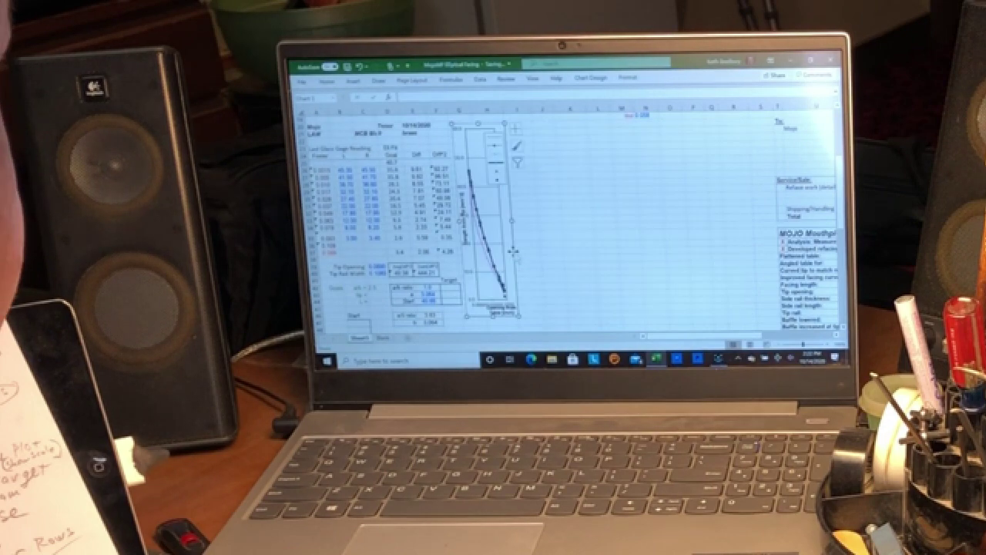
Widen the facing curve chart so it spans from column G to the end of column R
left_click(632, 236)
scroll(632, 236, "up", 2)
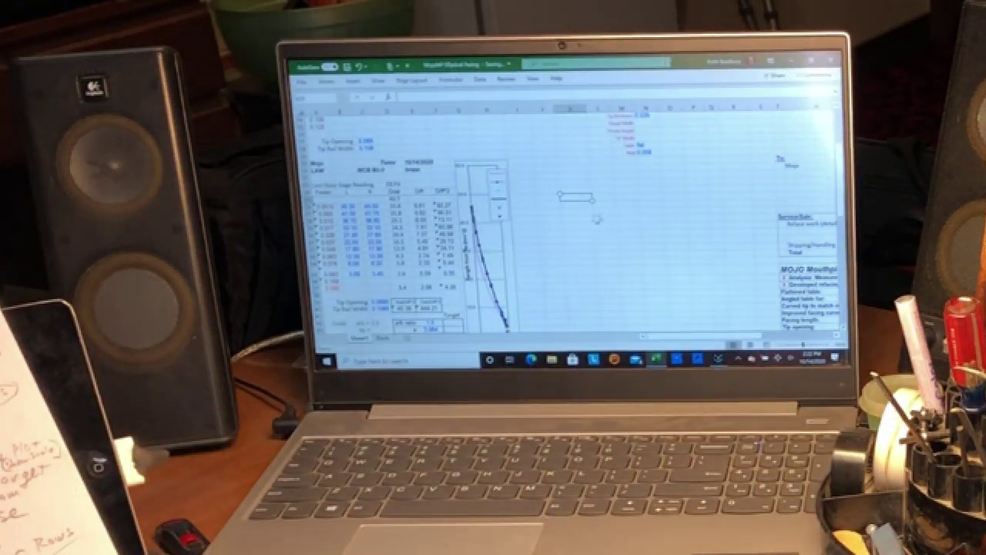
scroll(605, 218, "down", 2)
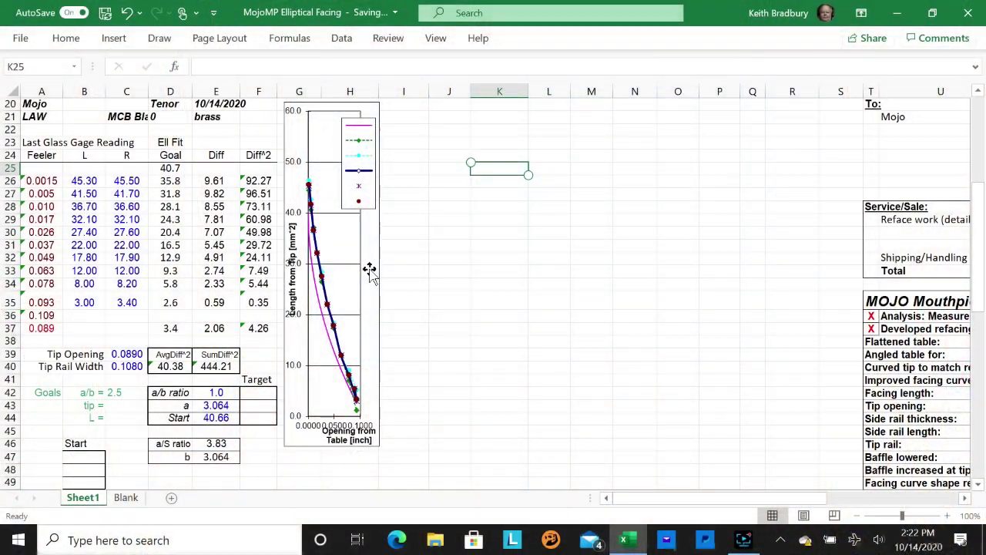
left_click(370, 270)
left_click_drag(383, 276, 830, 308)
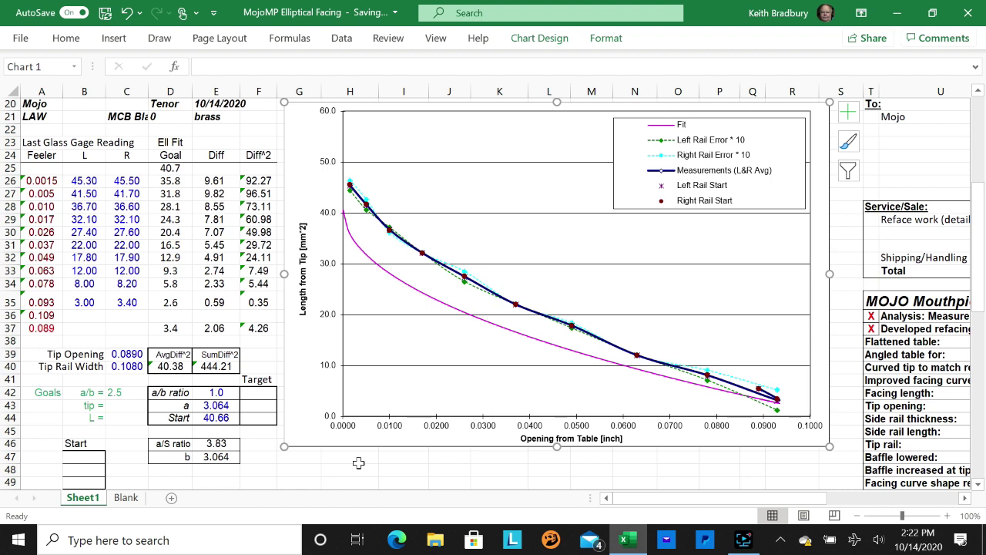
Examine the left and right rail error headings and formulas in the plot data scratch area and the matching curves in the chart
mouse_move(472, 293)
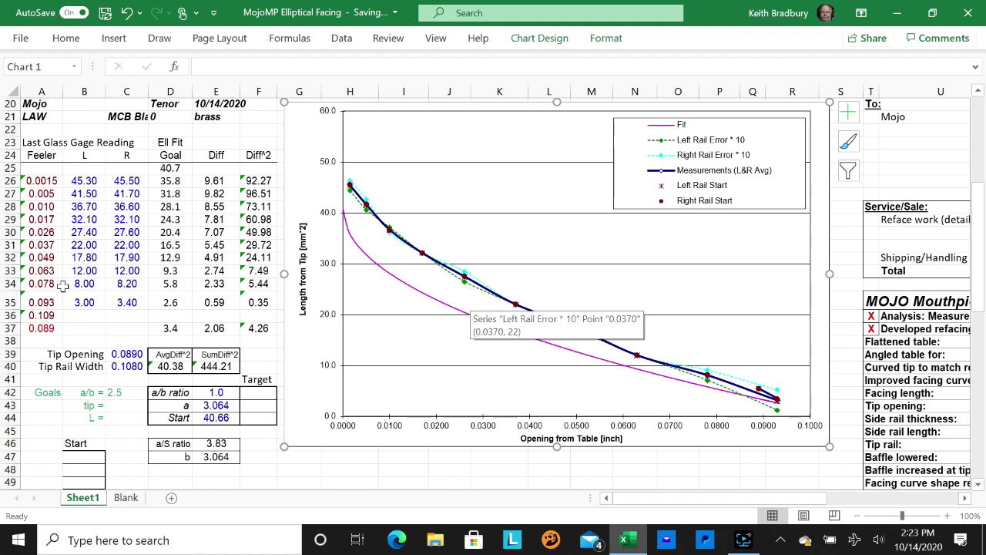
left_click(141, 235)
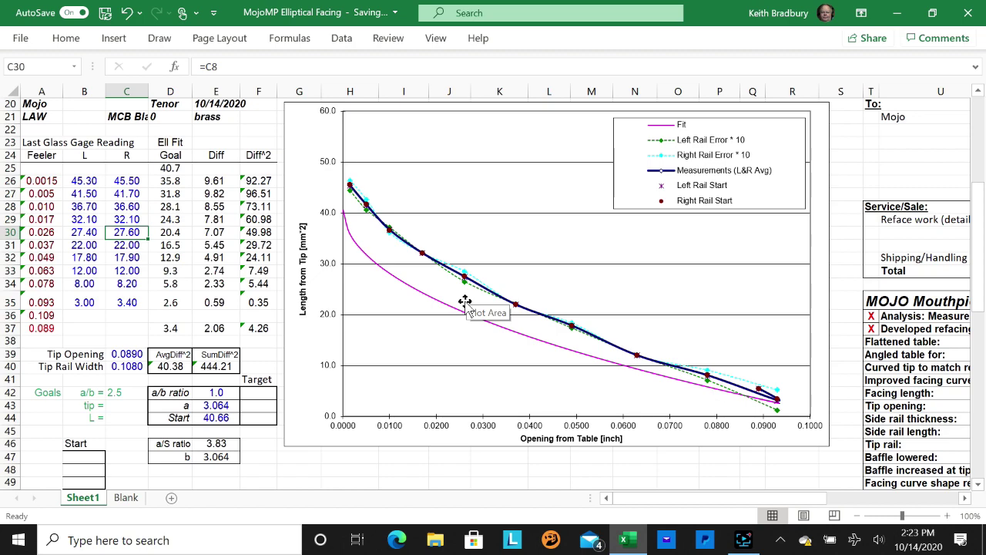
scroll(465, 302, "down", 15)
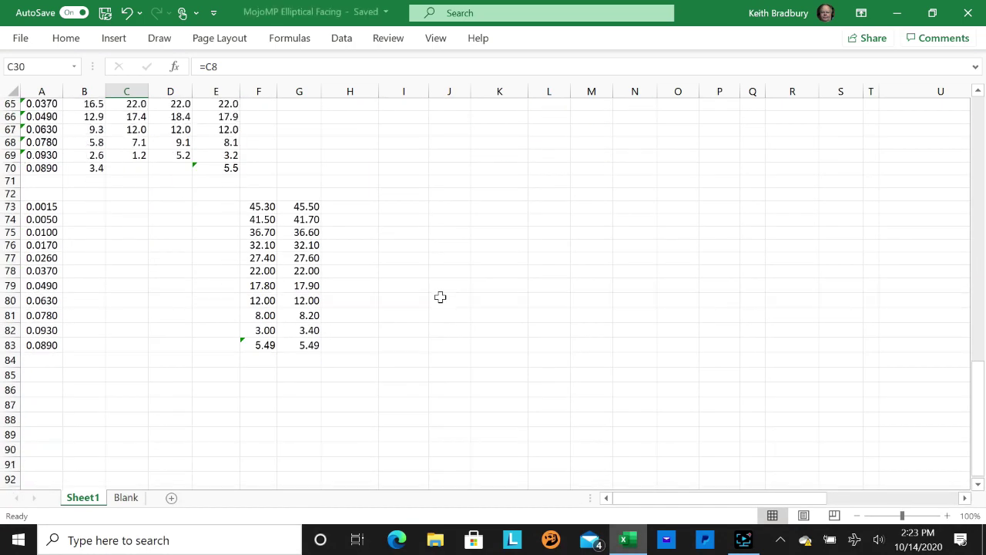
scroll(143, 354, "up", 4)
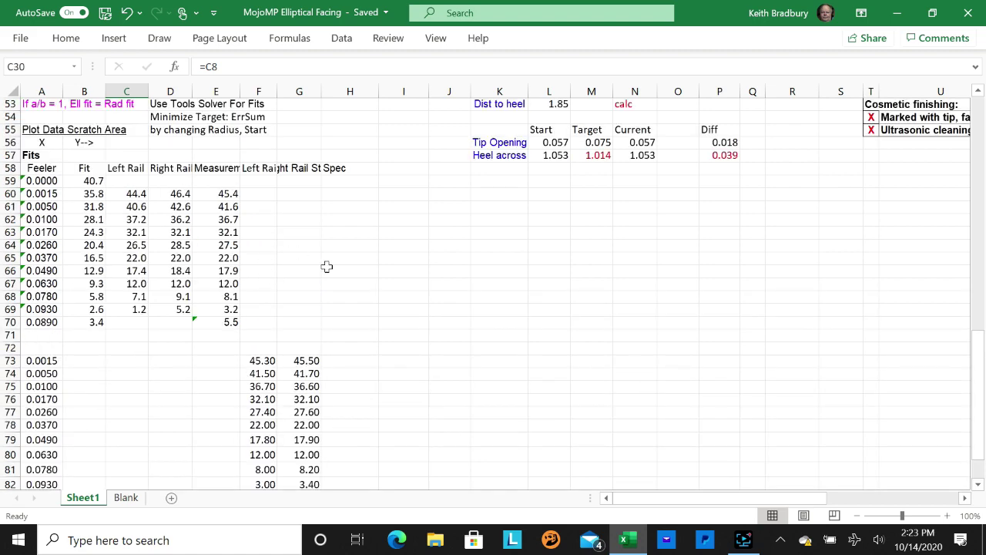
left_click(265, 166)
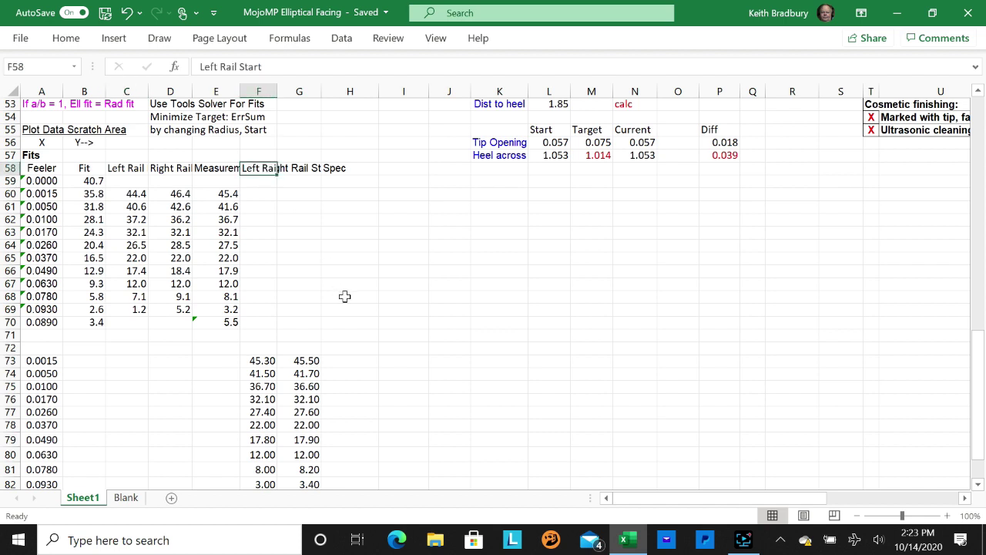
left_click(135, 167)
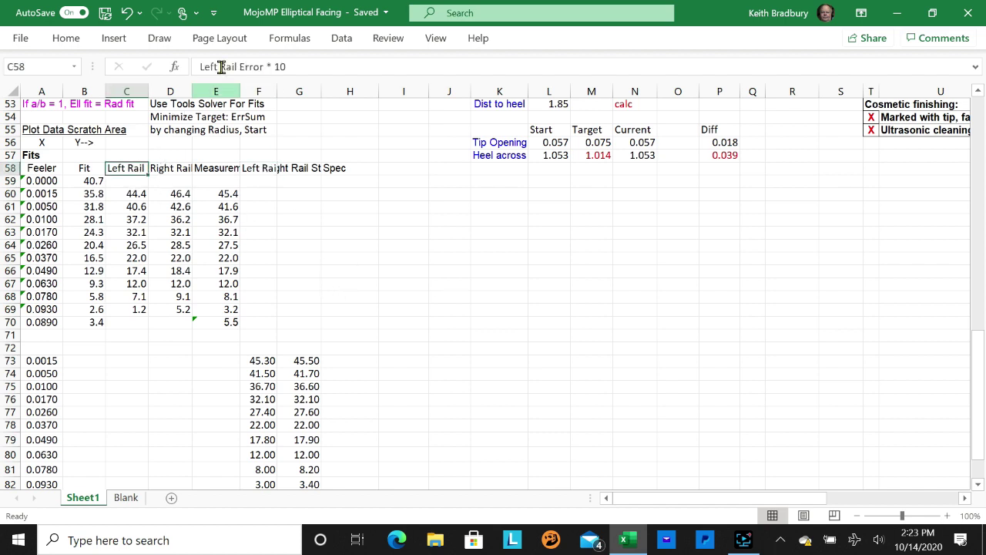
left_click(176, 168)
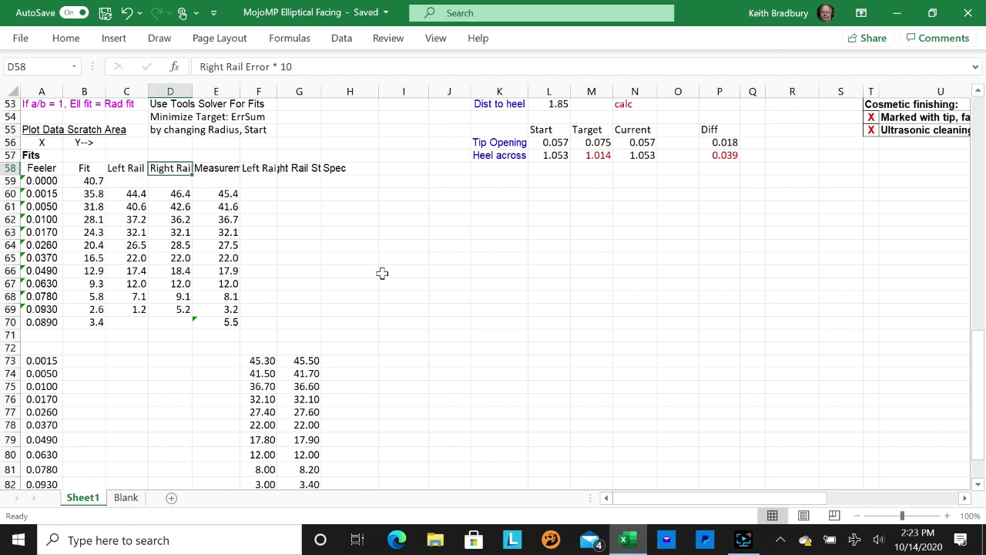
left_click(178, 196)
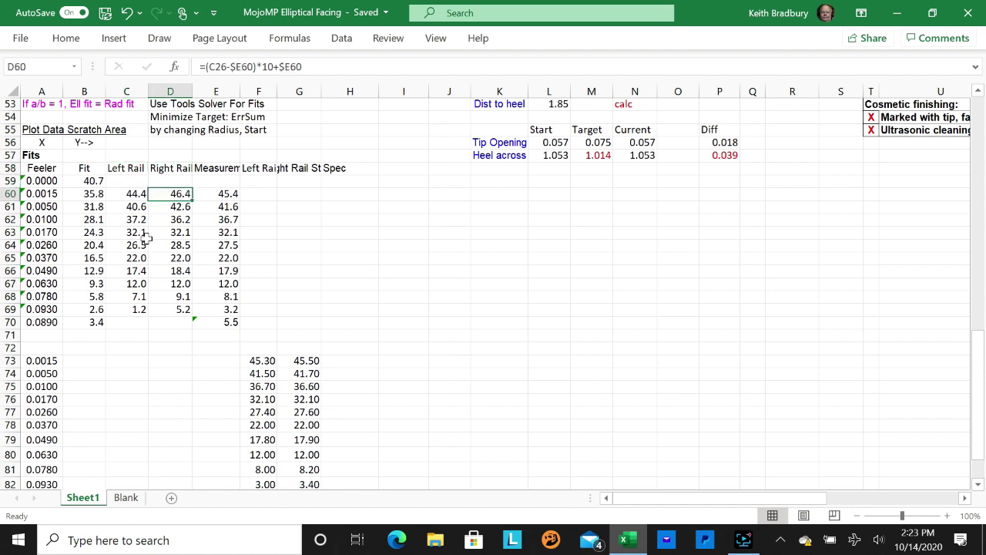
left_click(131, 222)
left_click(183, 245)
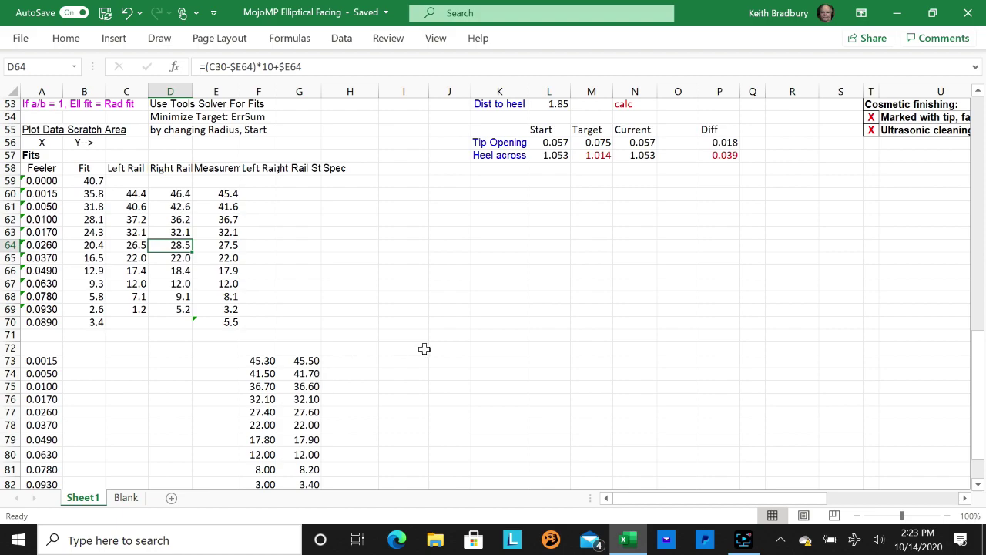
scroll(424, 349, "up", 11)
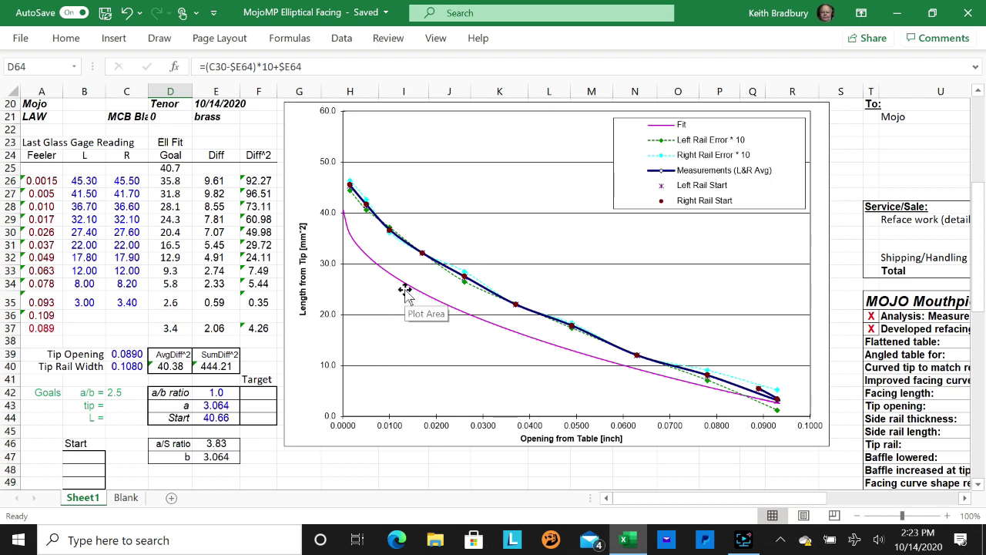
mouse_move(409, 293)
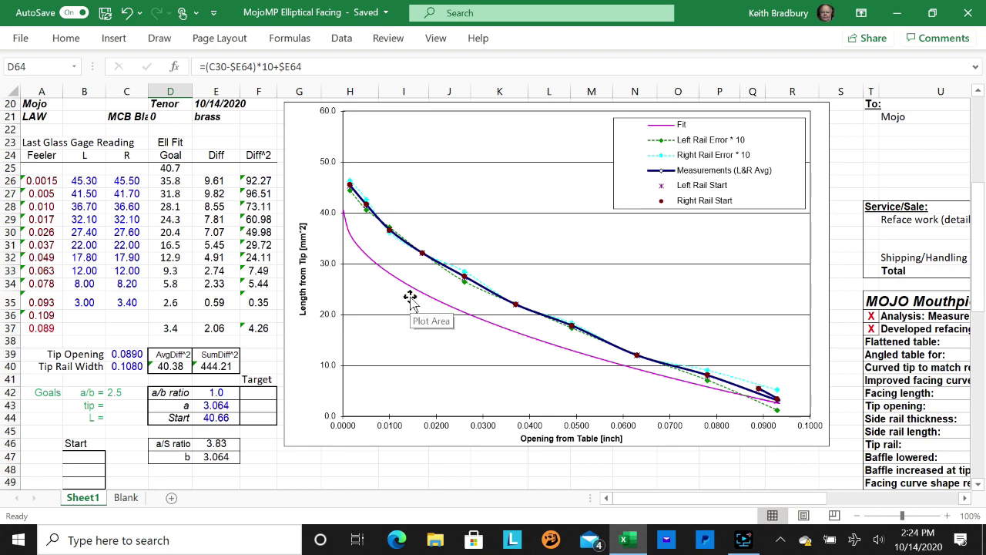
mouse_move(594, 346)
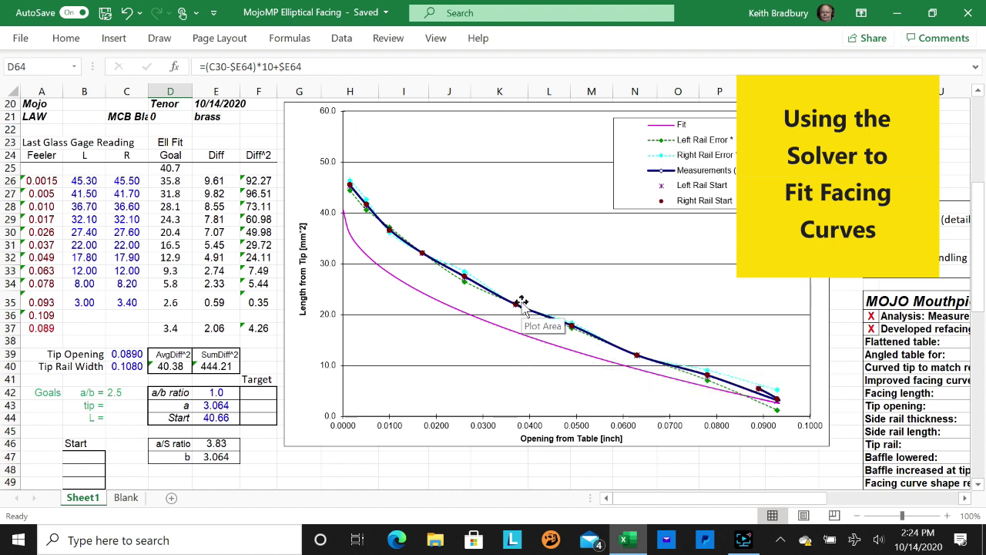
Check the SumDiff^2 formula and try a Start value of 50 for the elliptical fit
left_click(208, 366)
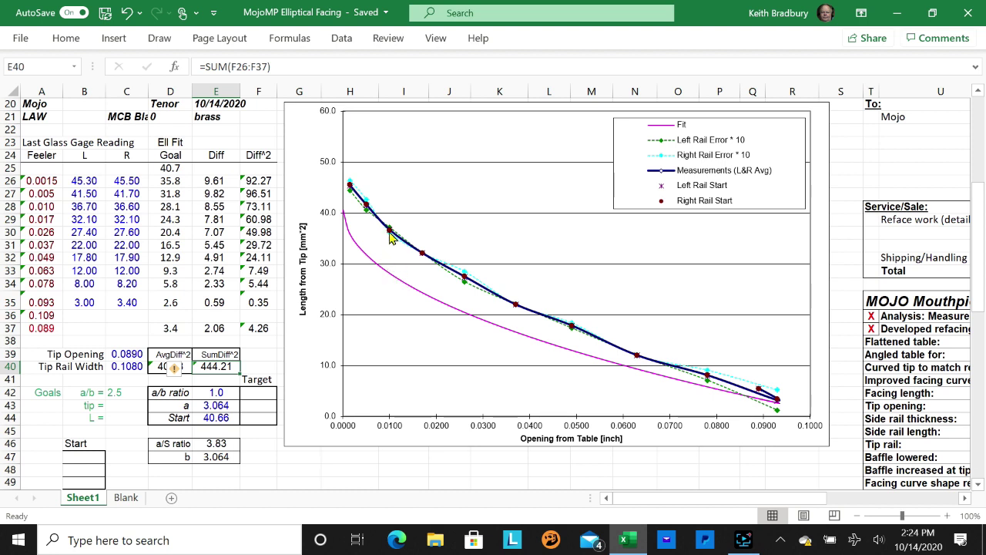
mouse_move(390, 237)
left_click(219, 417)
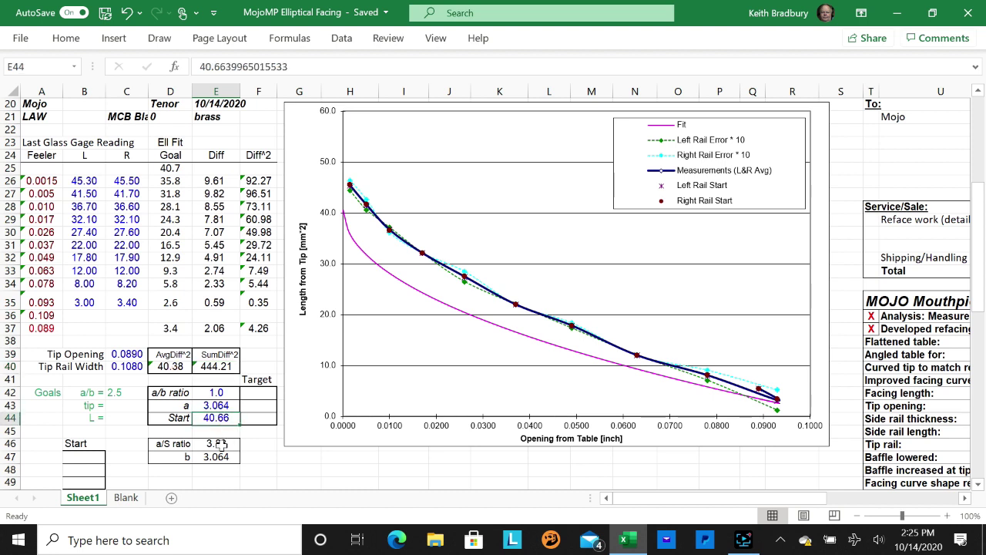
type("50")
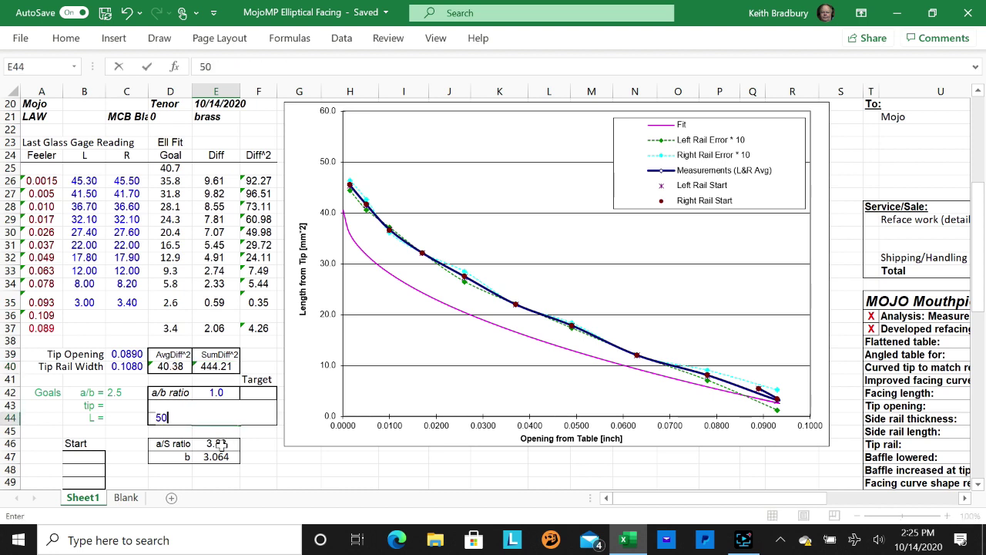
key("Return")
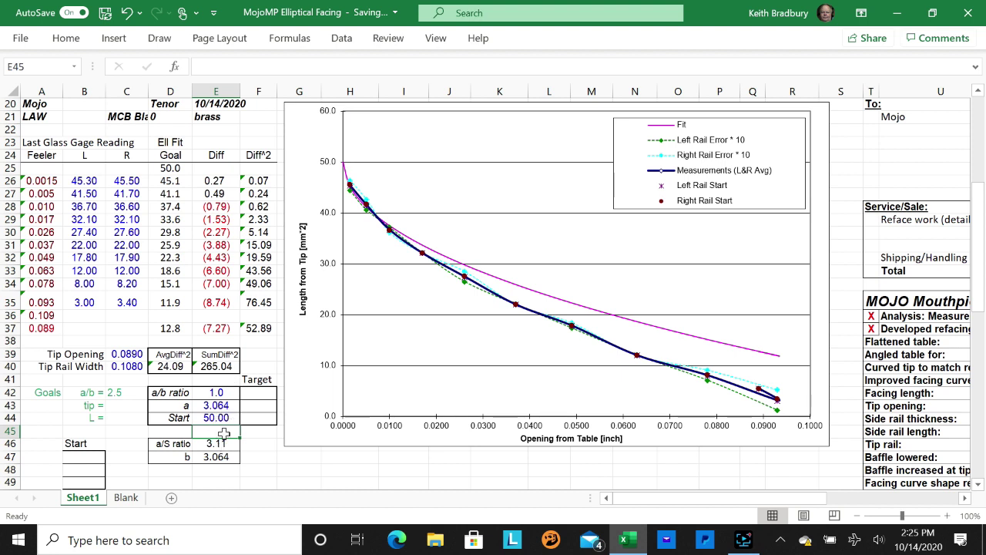
Set the Start value of the elliptical fit to 48 and compare the fit curve with the measurements
left_click(221, 417)
type("48")
key("Return")
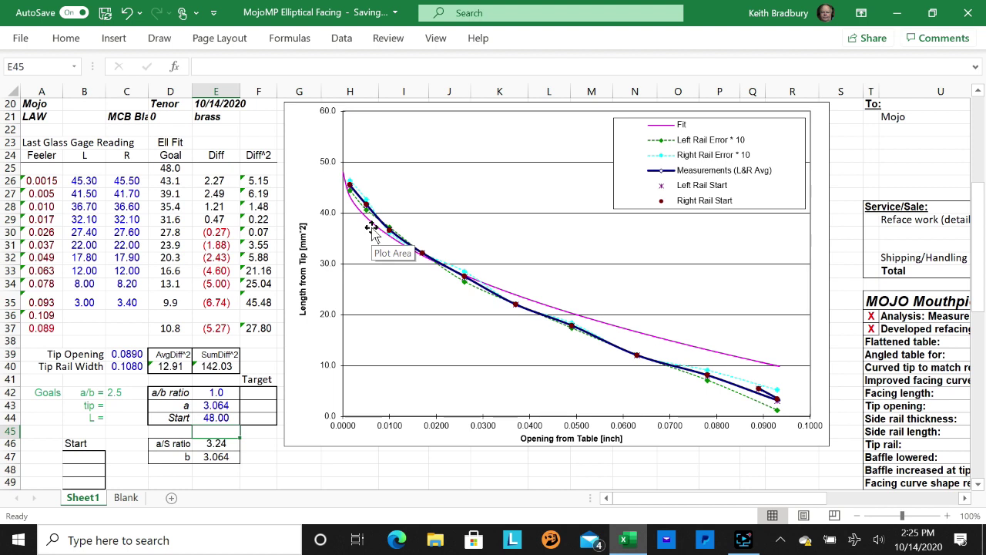
mouse_move(373, 212)
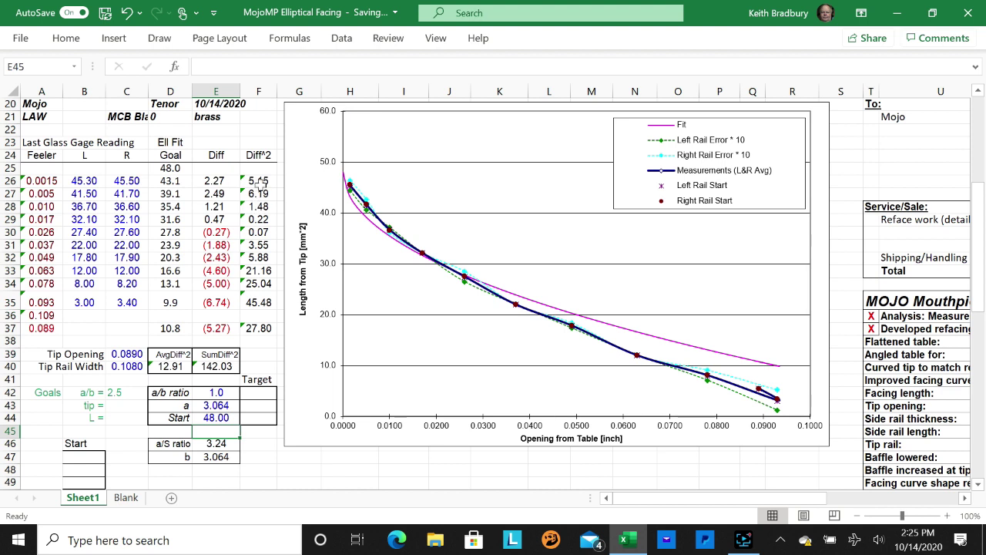
Set up Solver with the SumDiff^2 cell E40 as the objective and Min as the goal
left_click(212, 367)
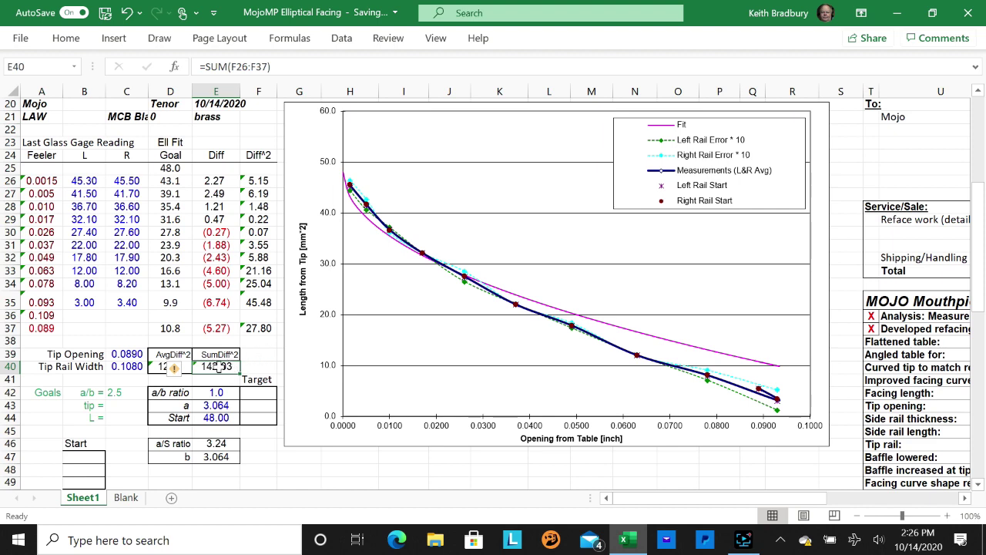
left_click(342, 40)
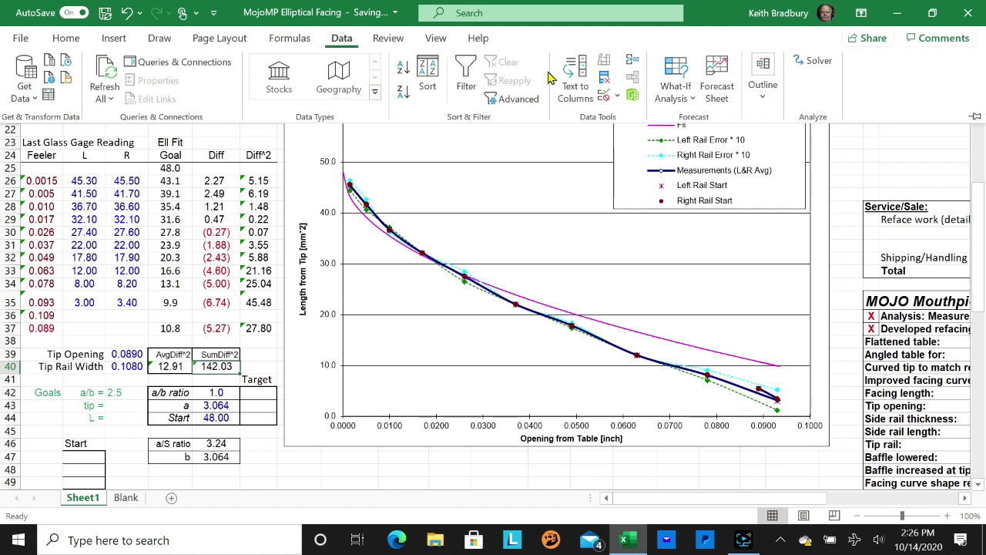
left_click(813, 60)
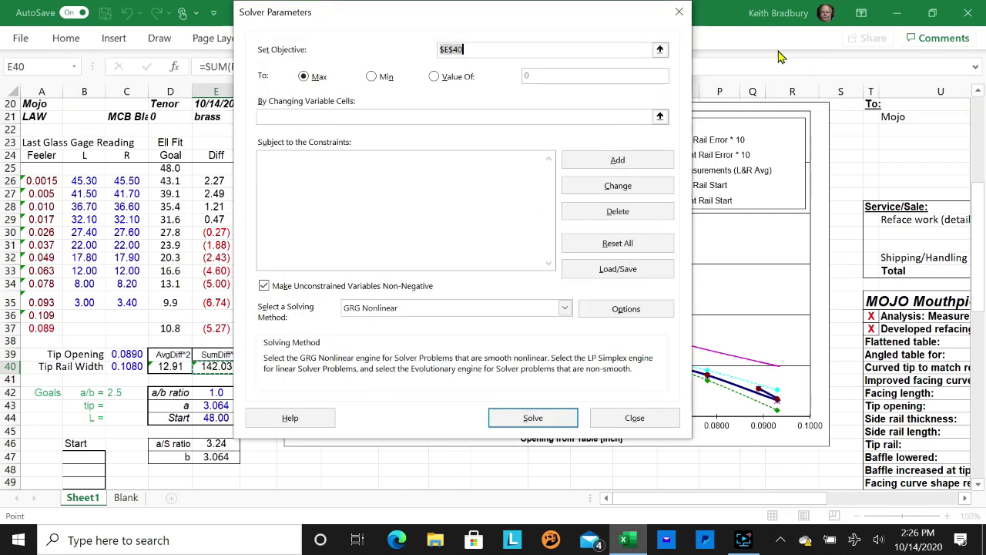
left_click_drag(343, 18, 527, 43)
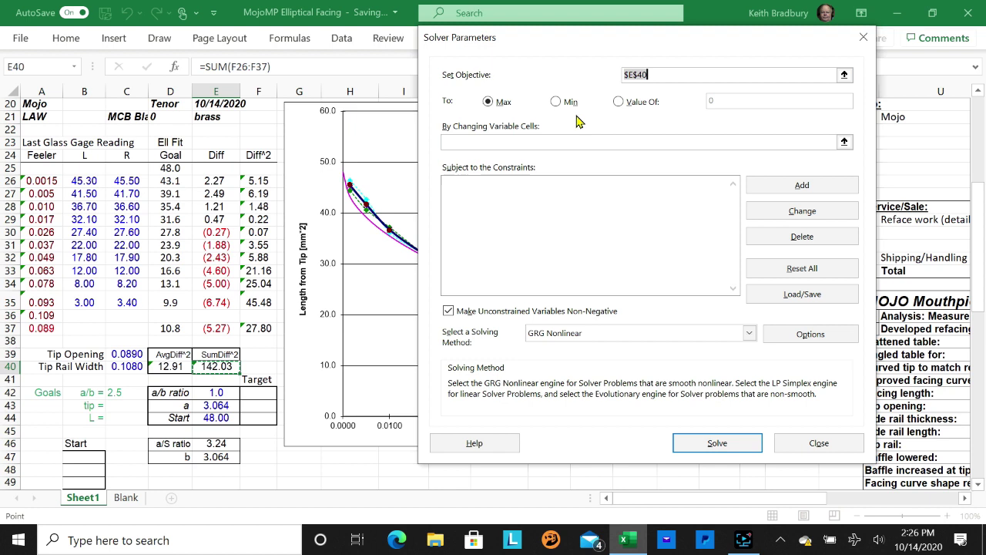
left_click(556, 101)
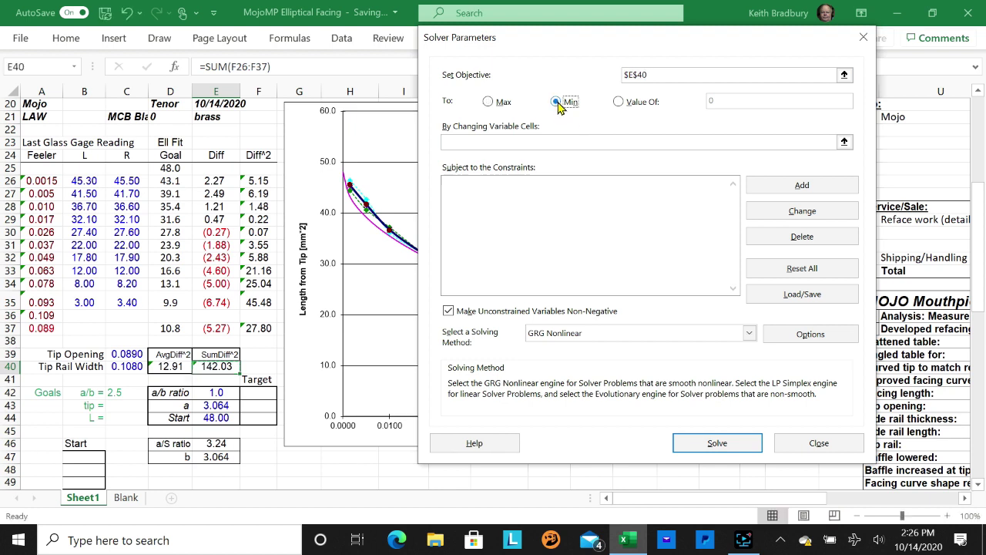
Let Solver vary the a/b ratio, a and Start cells E42:E44, run it and keep the solver solution
left_click(458, 142)
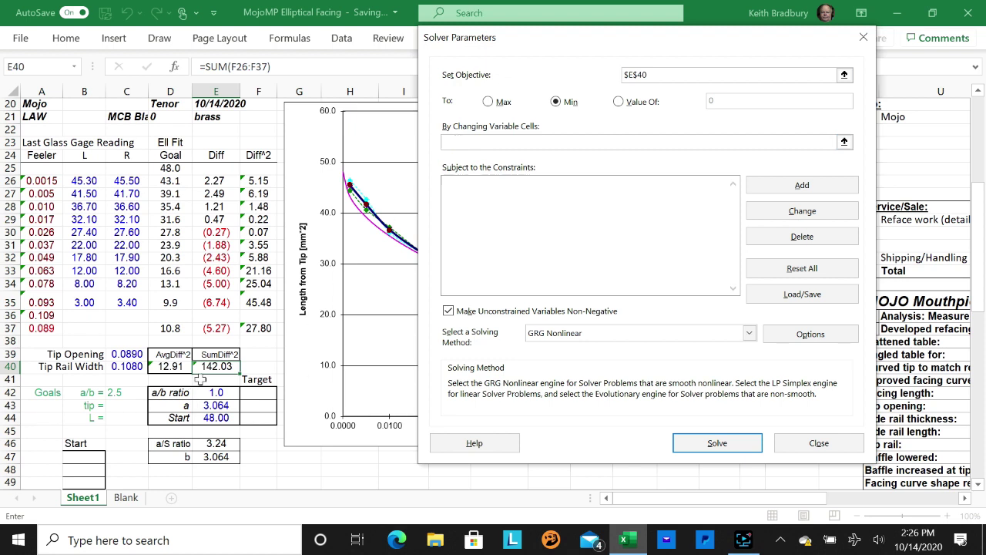
left_click(216, 418)
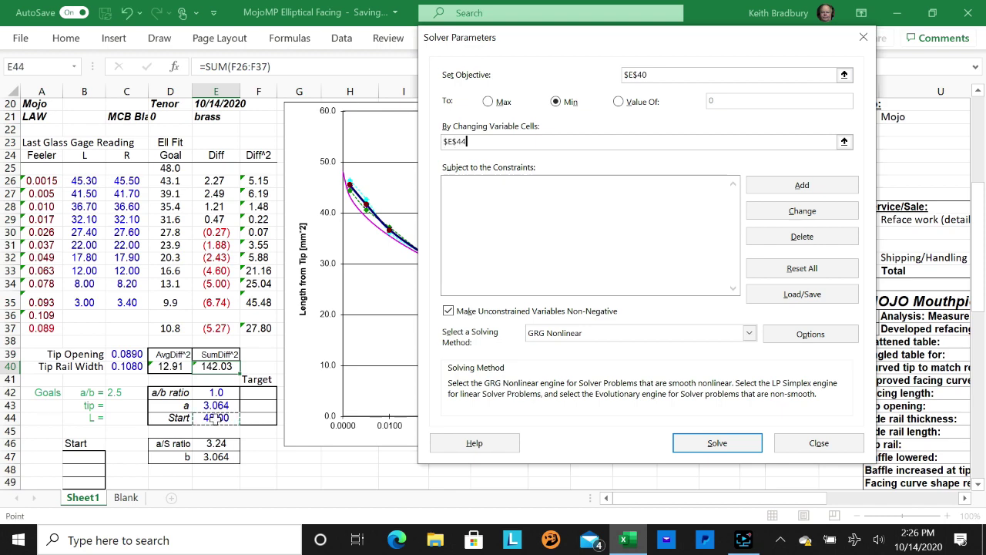
left_click_drag(215, 418, 212, 392)
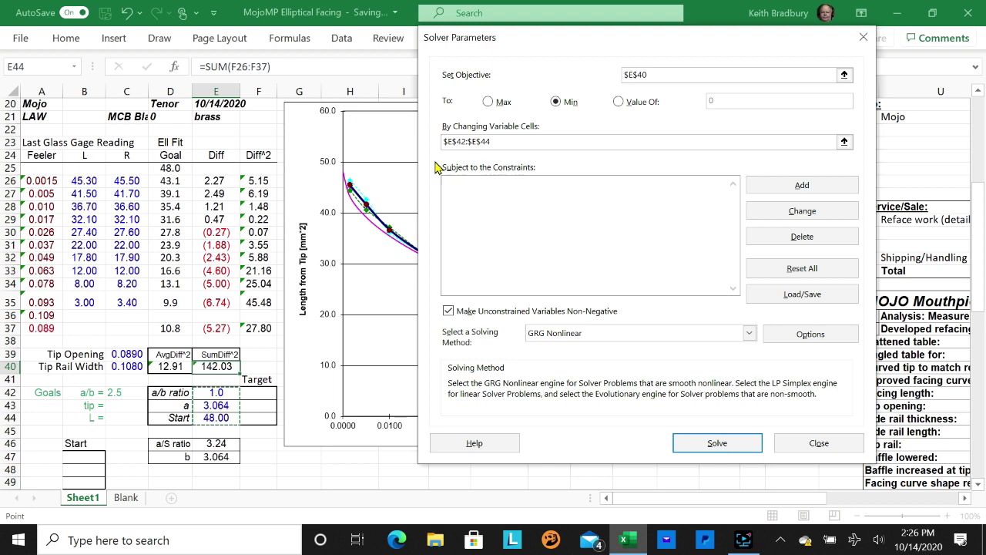
left_click(503, 142)
left_click(742, 438)
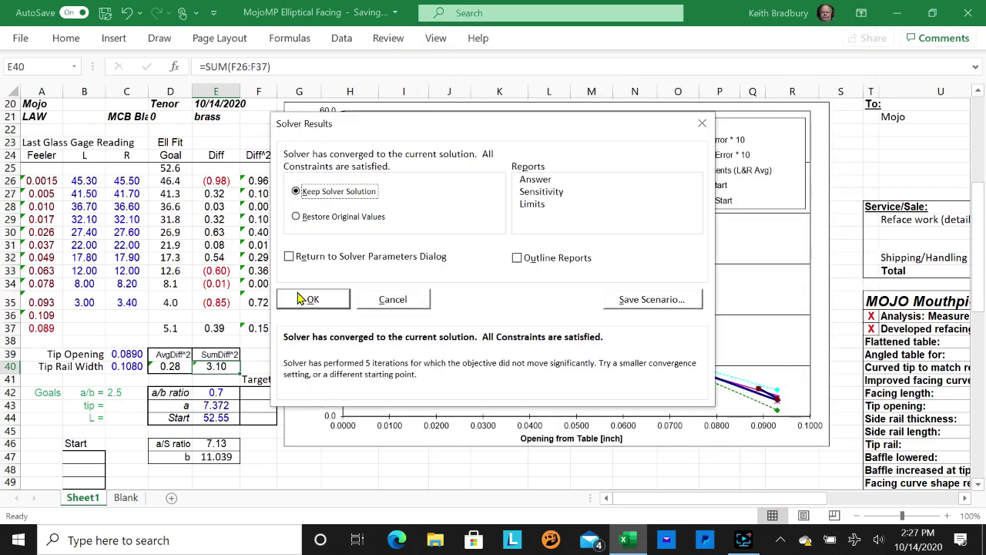
left_click(312, 299)
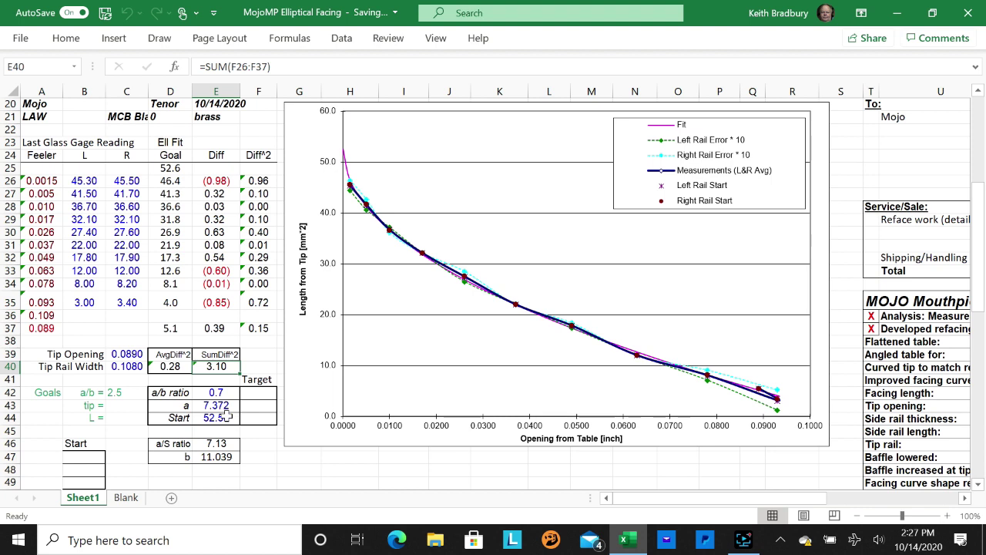